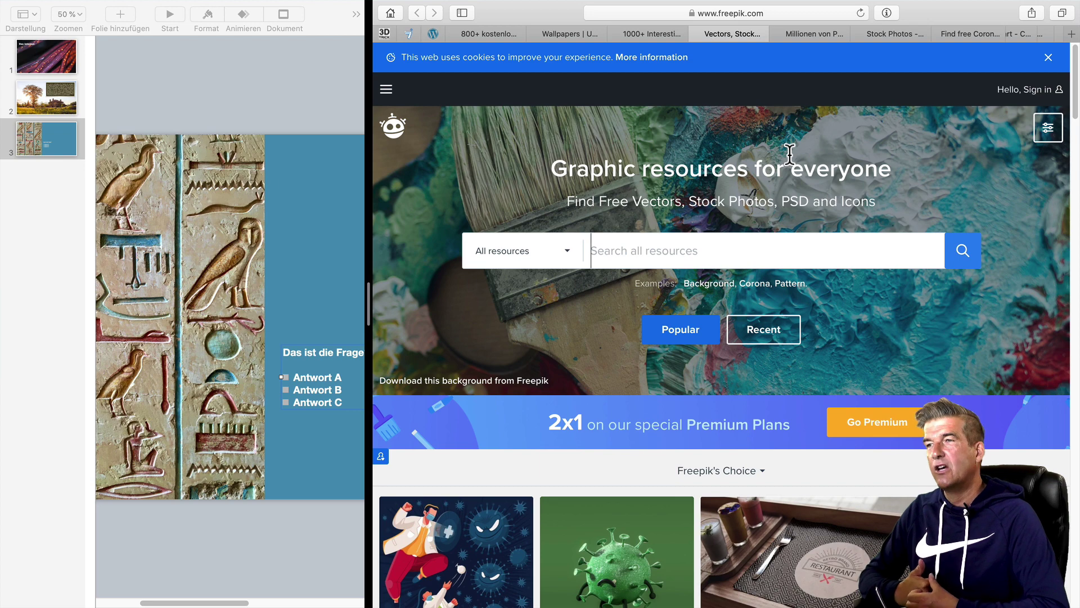
Sign in to Freepik with the saved account's username and password.
scroll(856, 157, down, 8)
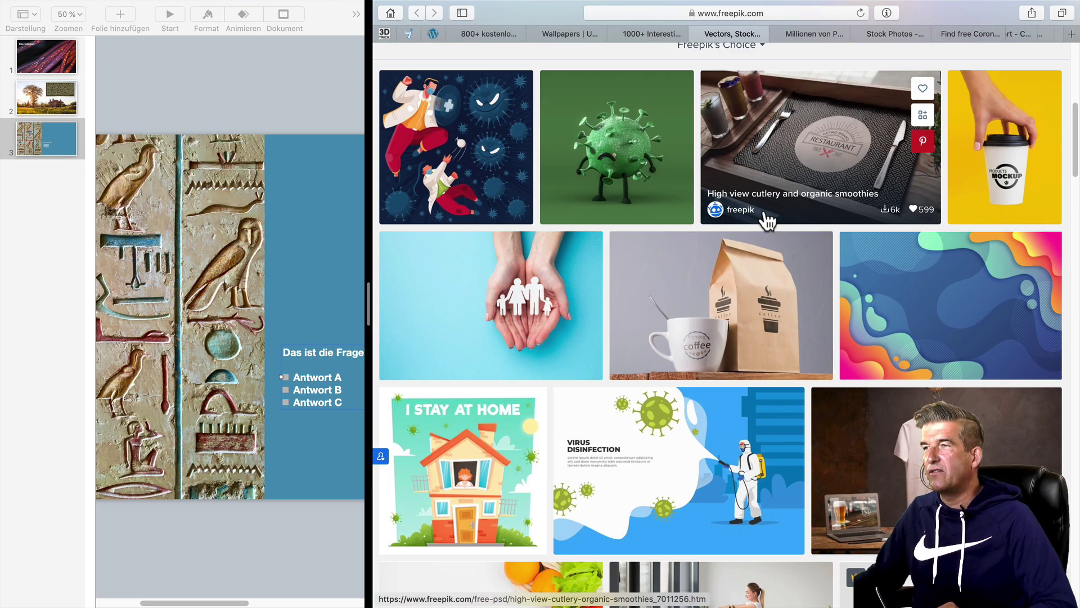
scroll(957, 168, up, 10)
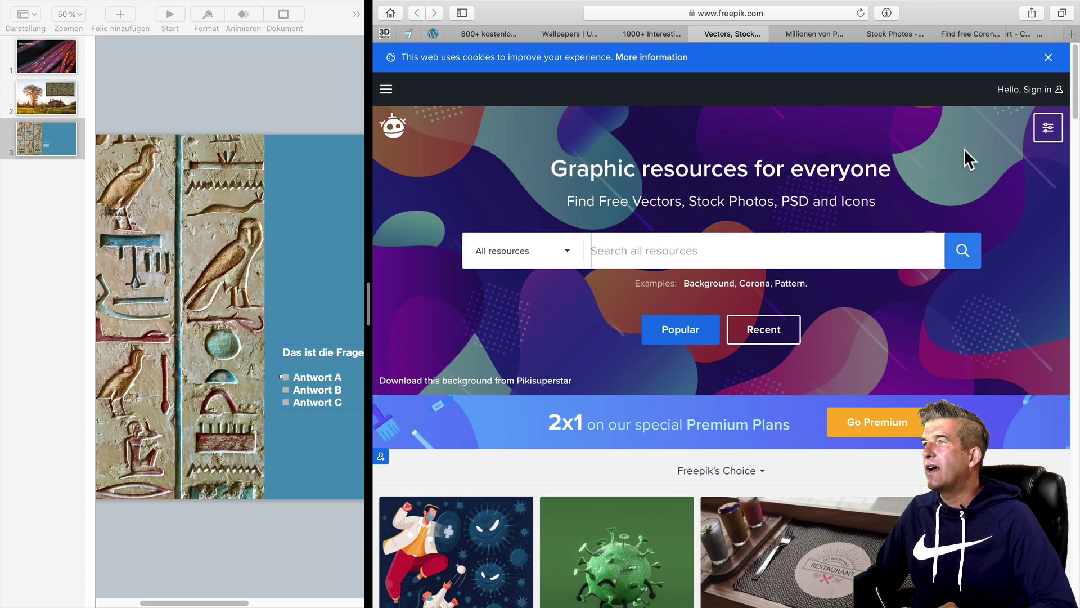
mouse_move(1032, 92)
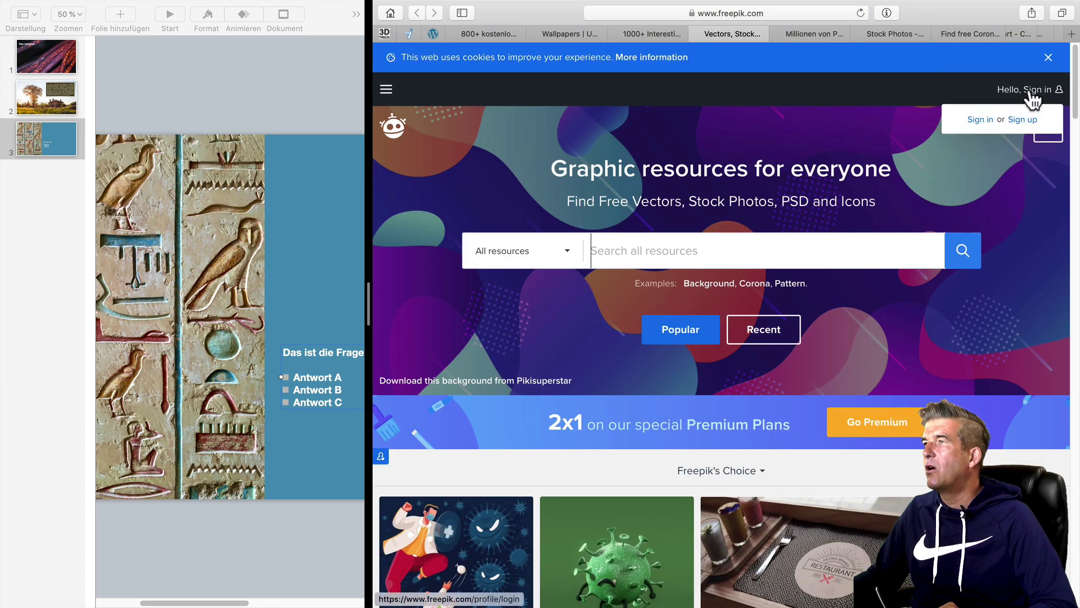
click(977, 118)
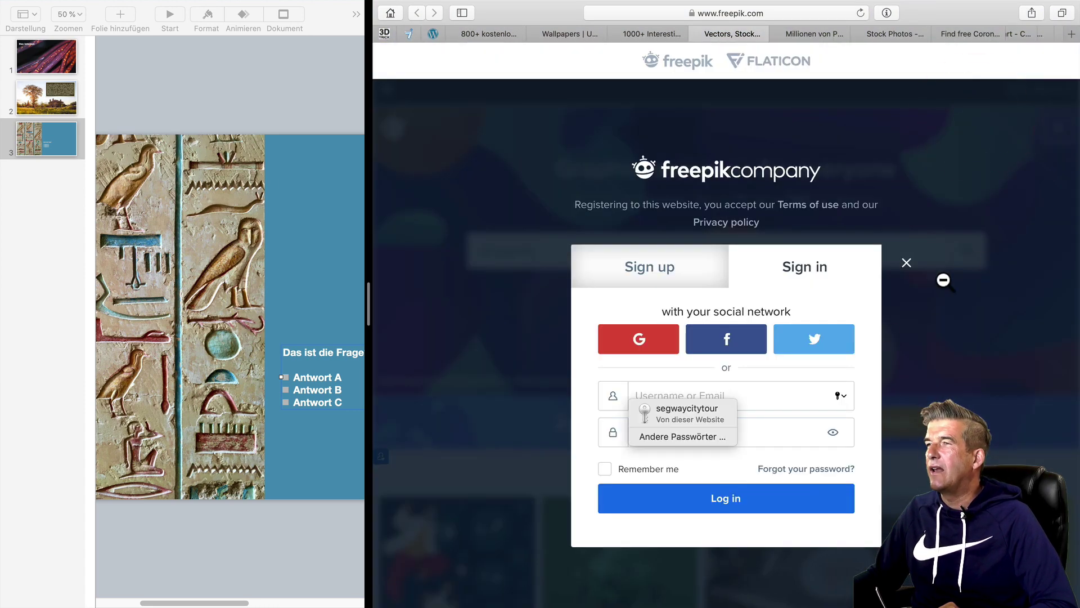
click(695, 416)
click(732, 499)
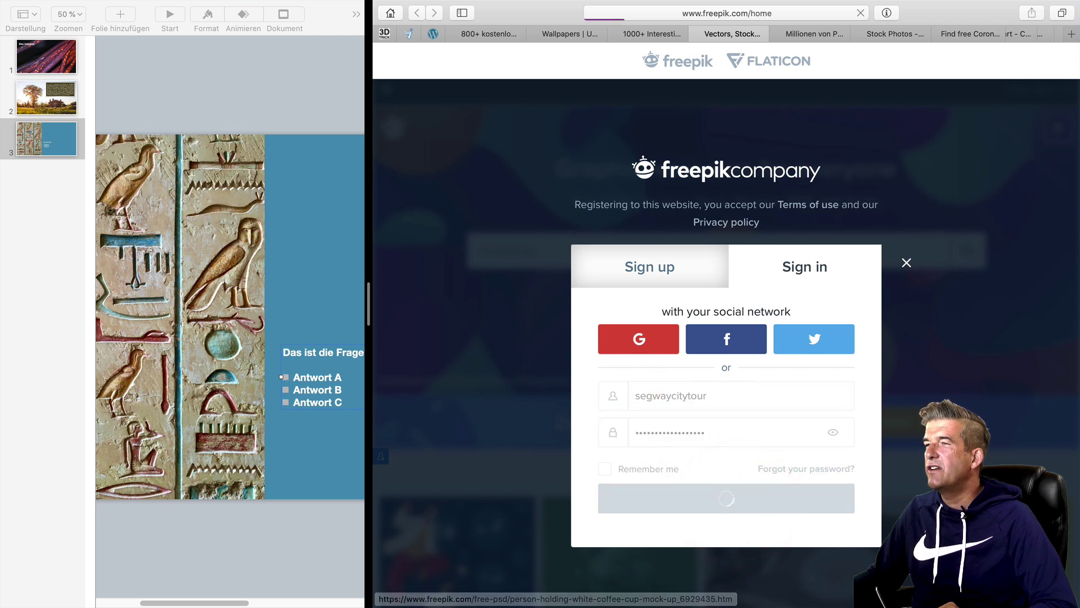
Browse Freepik's Choice and open the photo of fruit and vegetables in reusable bags with copy space.
scroll(738, 374, down, 2)
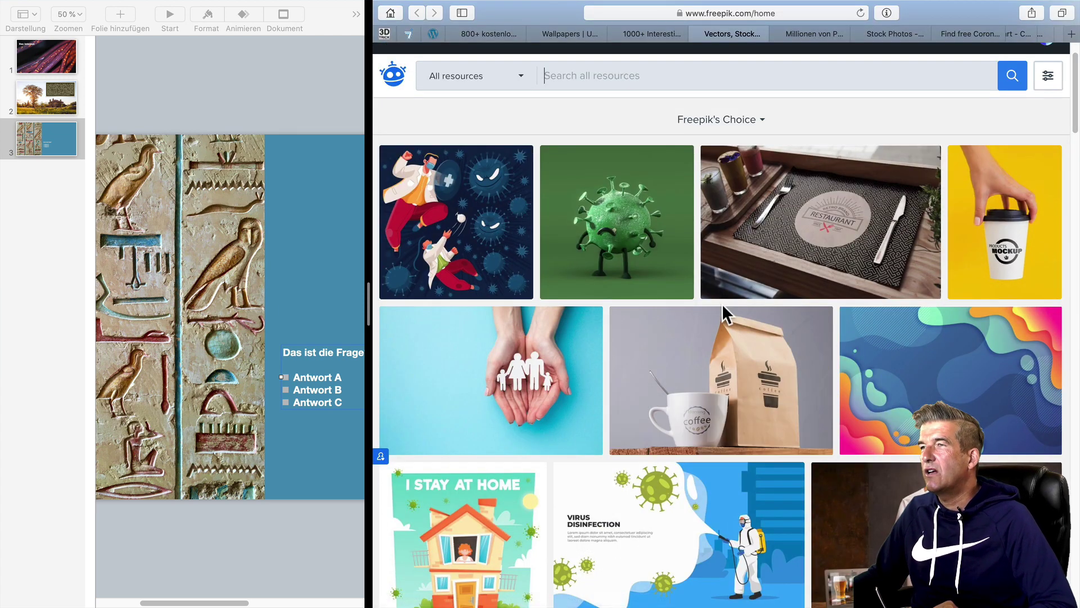
scroll(731, 303, down, 1)
scroll(733, 304, down, 5)
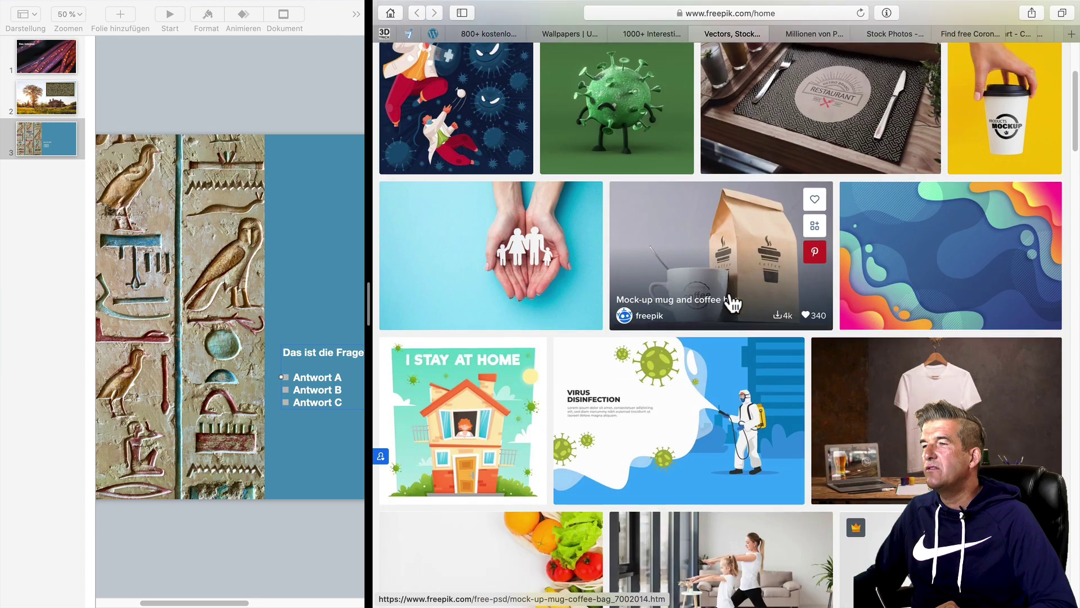
scroll(734, 304, down, 2)
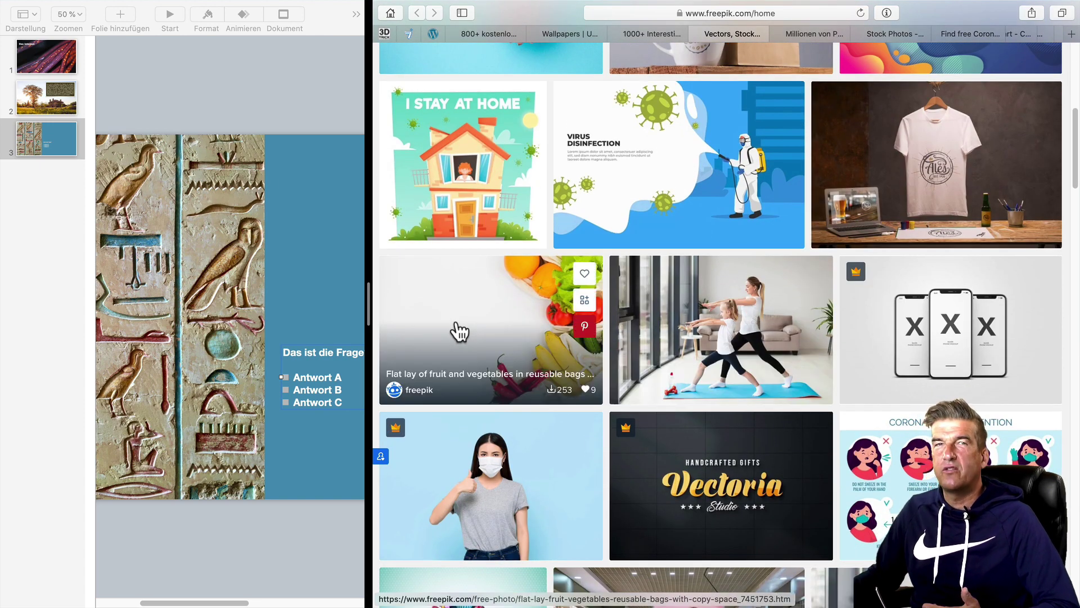
click(491, 310)
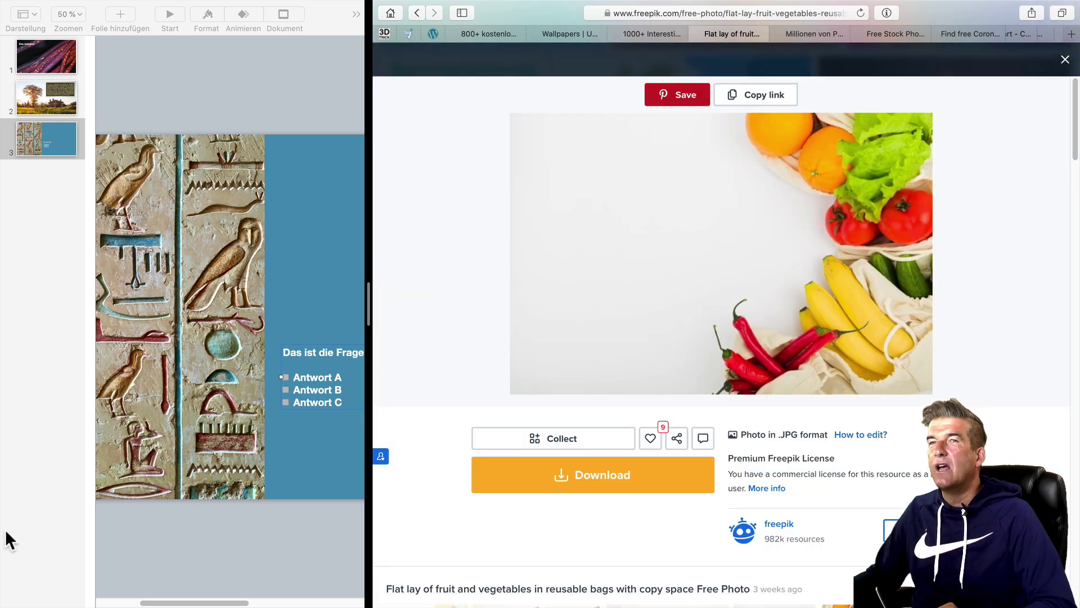
Switch to Keynote, add a blank slide after slide 3, and place the Freepik fruit and vegetables photo on it.
click(39, 556)
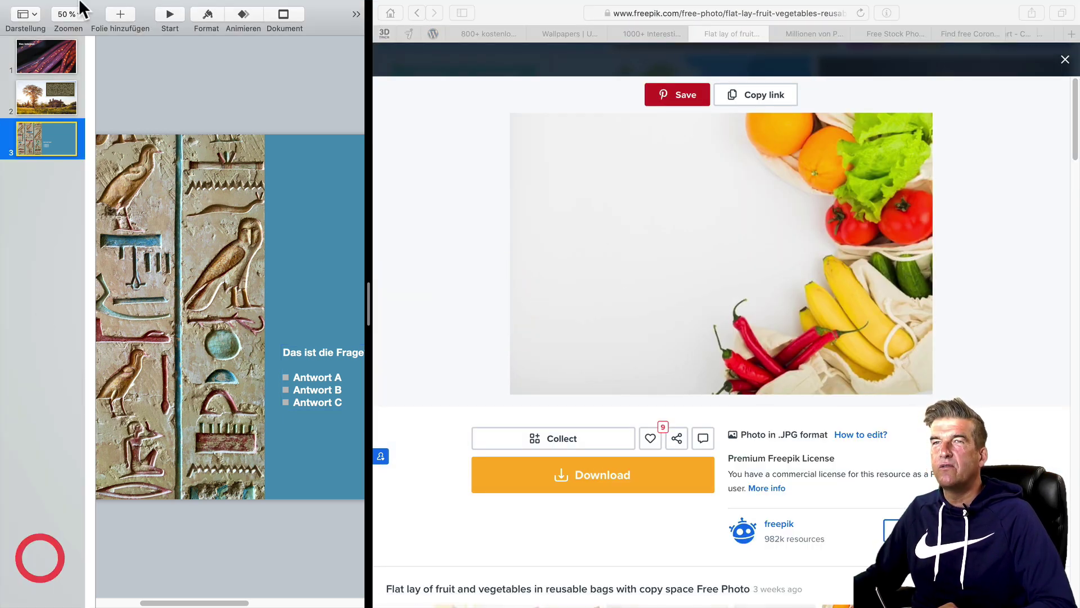
click(113, 14)
click(201, 265)
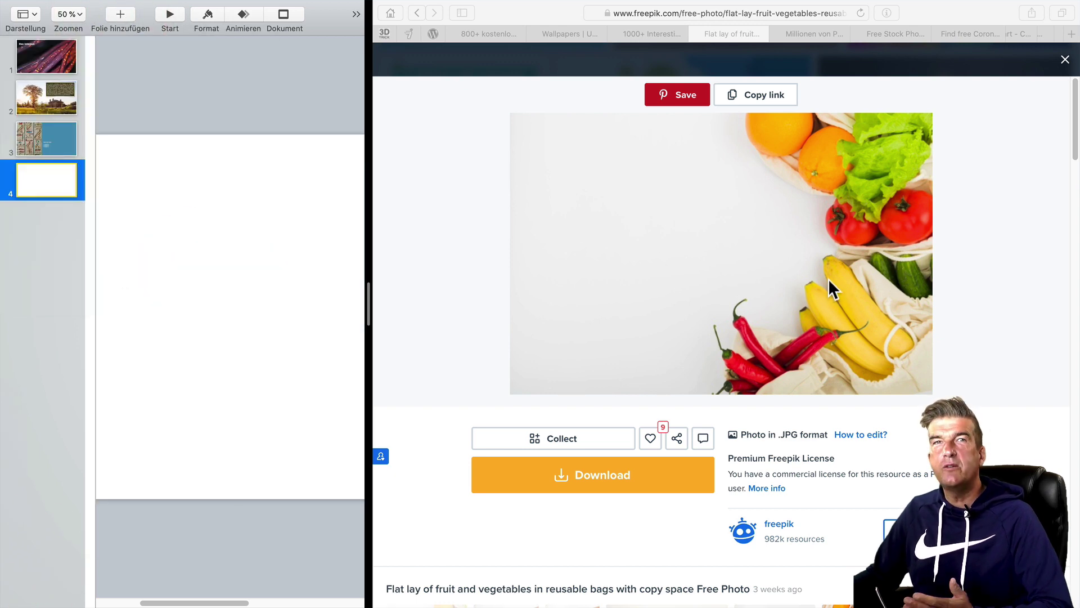
drag(504, 258, 287, 374)
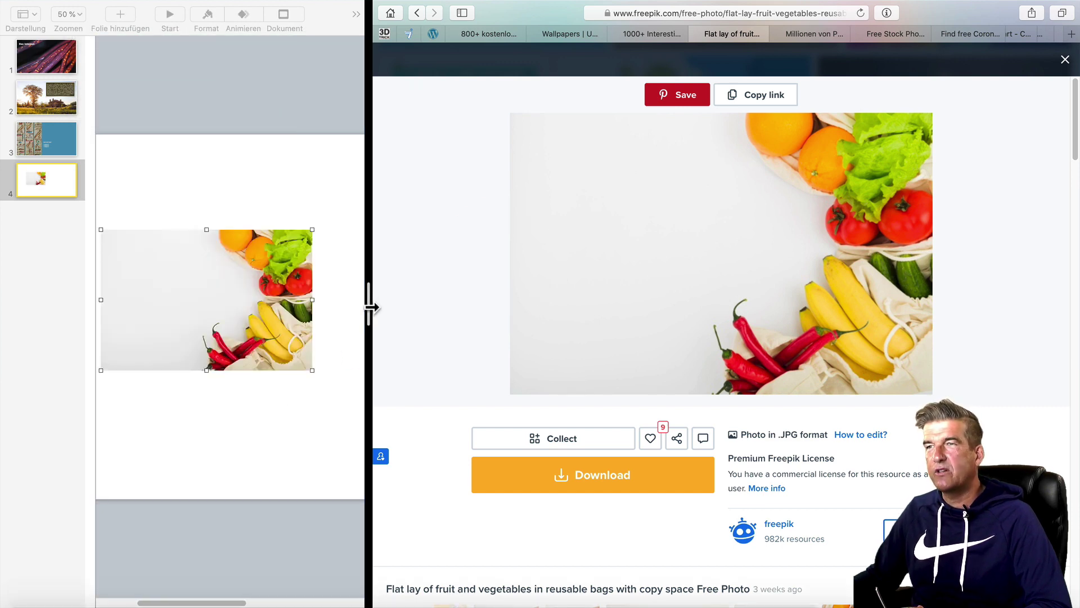
Widen the Keynote side of the split view and enlarge the photo to cover the whole slide, centring it vertically.
drag(371, 308, 808, 308)
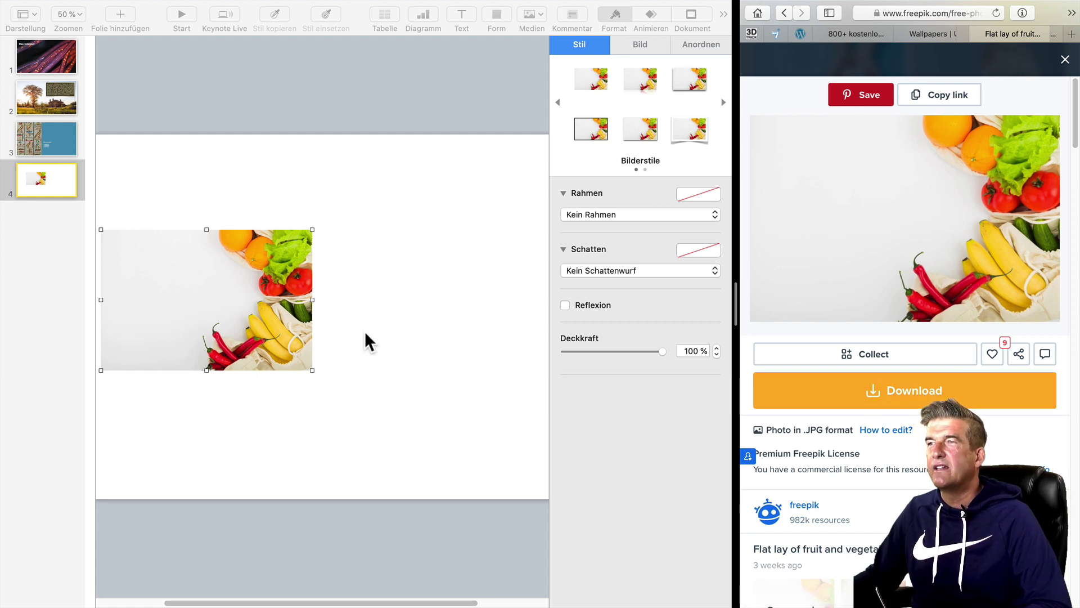
click(254, 263)
click(78, 14)
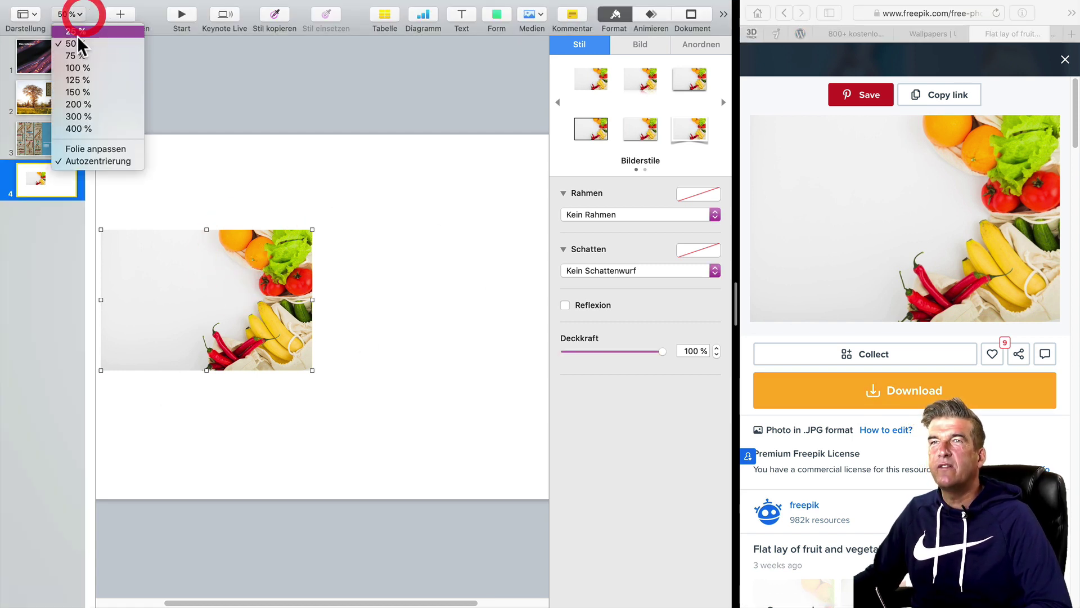
click(78, 32)
drag(285, 338, 518, 386)
drag(434, 396, 433, 378)
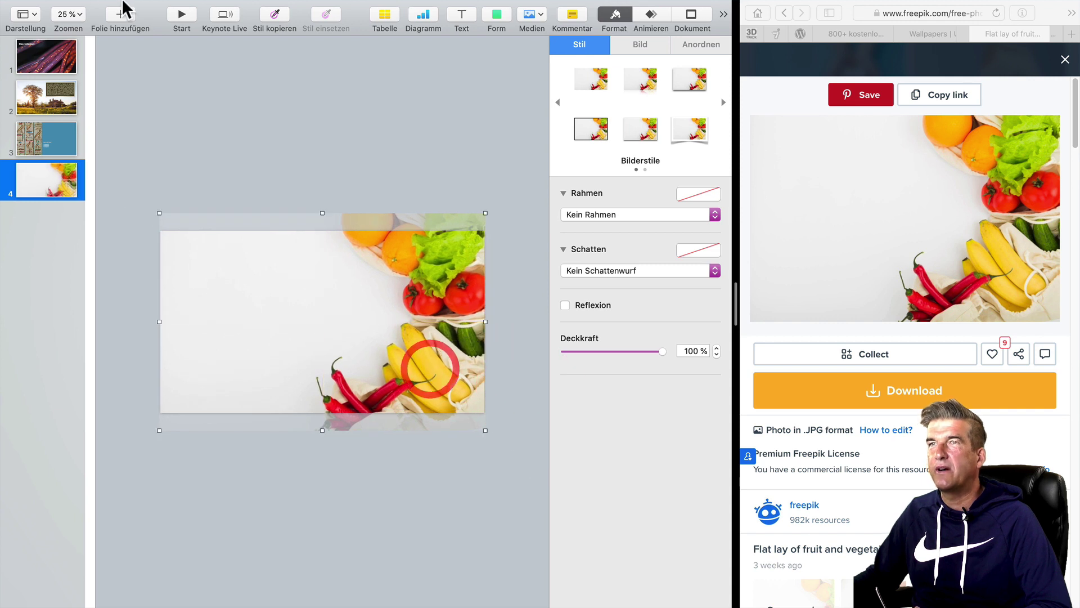
Set slide 4's background to a solid orange fill chosen from the saved colour swatches.
click(82, 16)
click(76, 43)
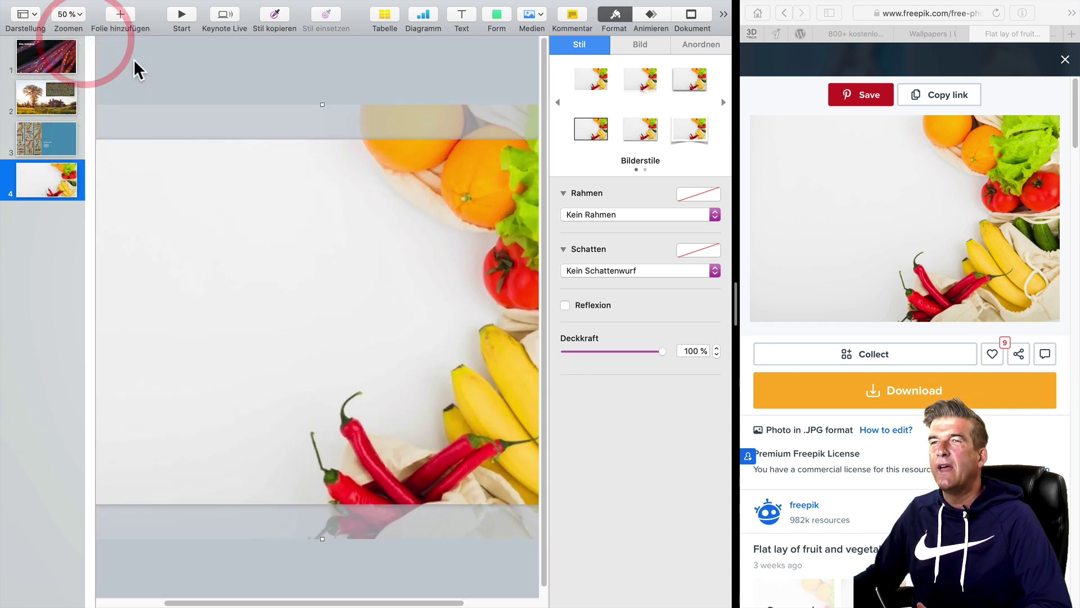
click(551, 554)
scroll(410, 603, left, 1)
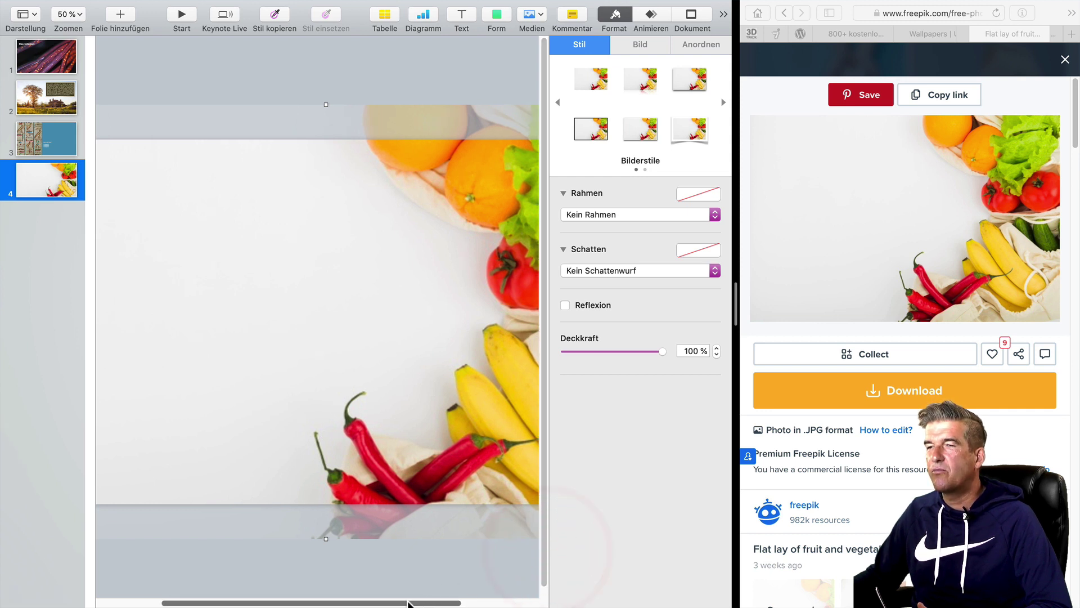
drag(410, 603, 335, 596)
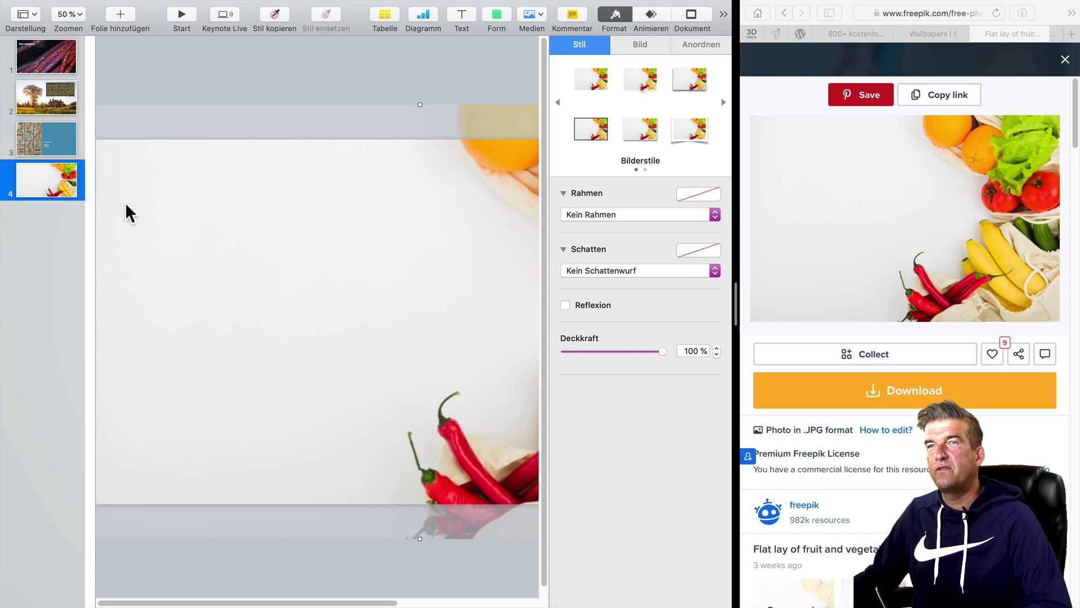
click(394, 286)
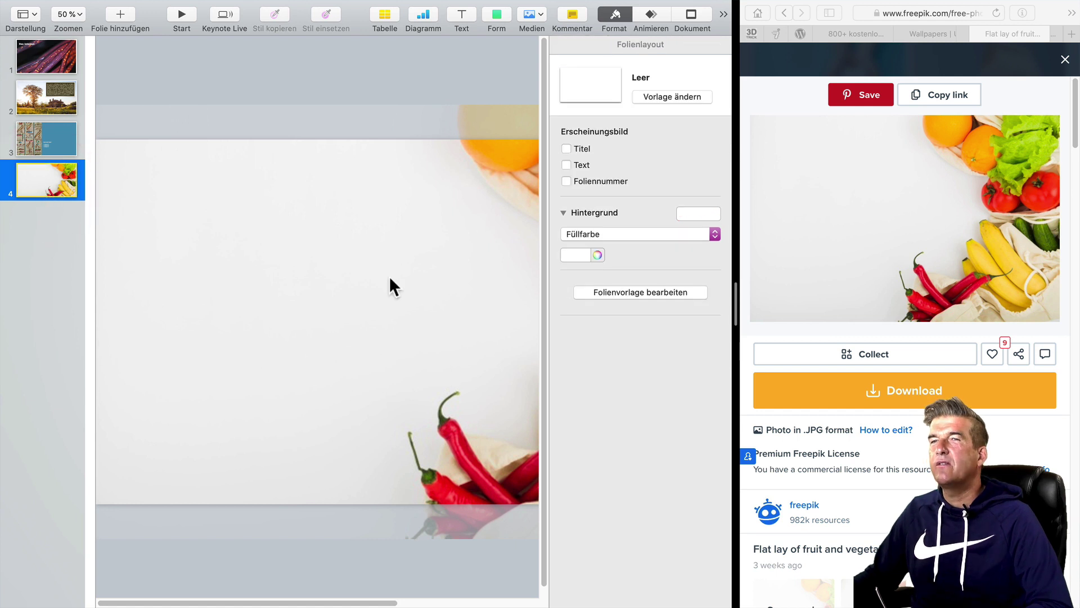
click(597, 252)
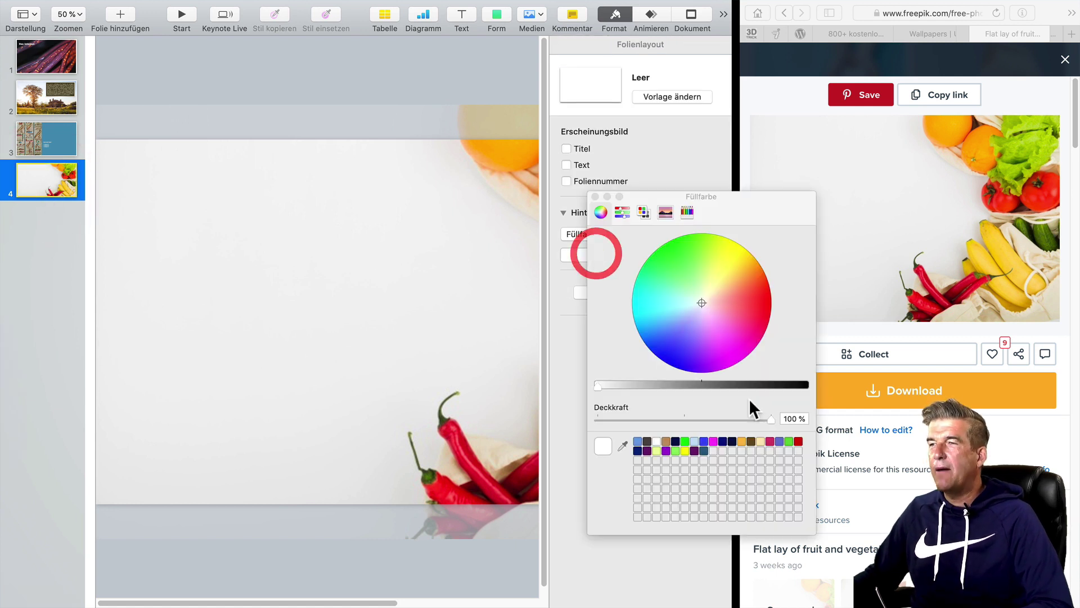
click(742, 441)
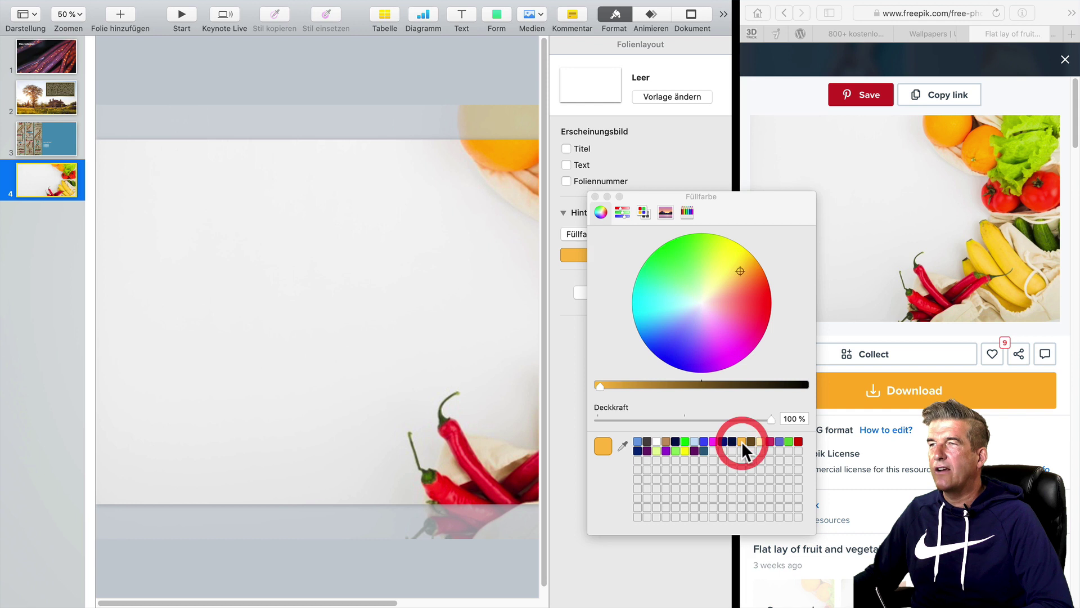
click(596, 197)
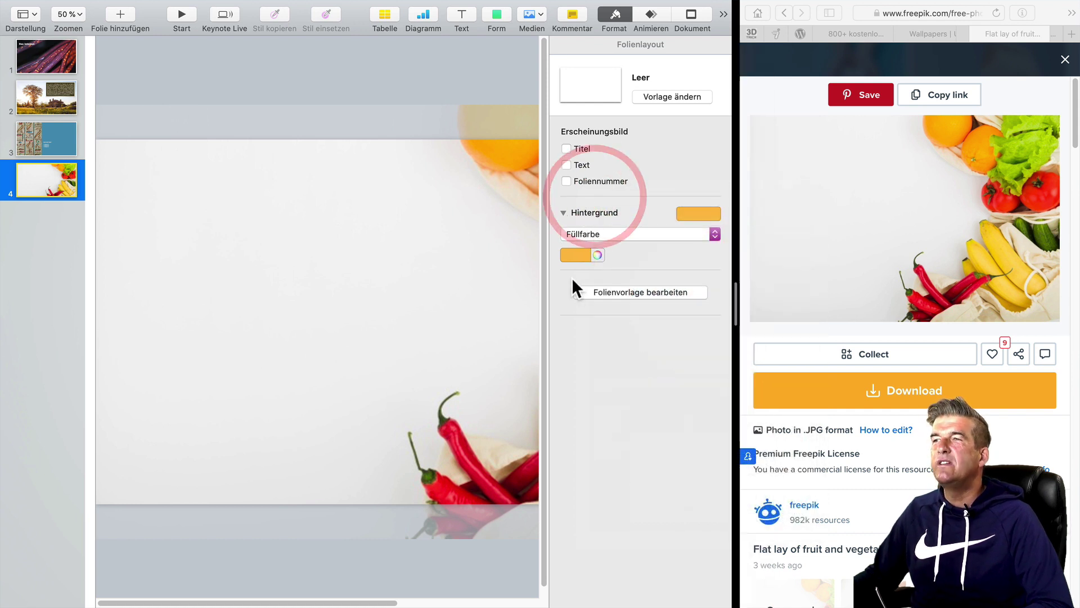
Shift the photo slightly to the left, leaving a narrow strip of orange background uncovered along the slide's right edge.
click(217, 217)
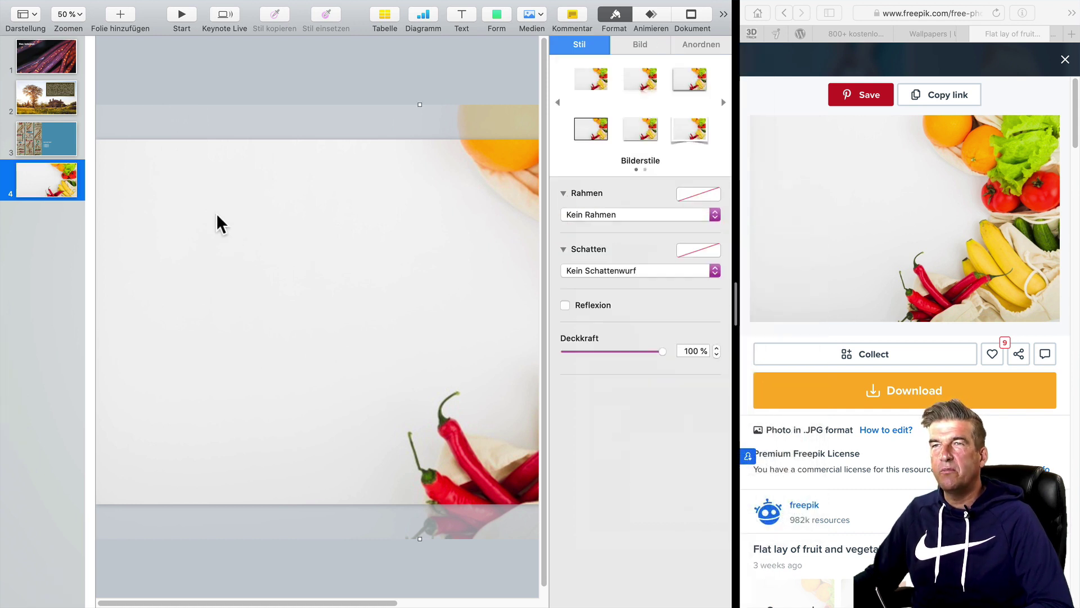
click(76, 14)
click(80, 31)
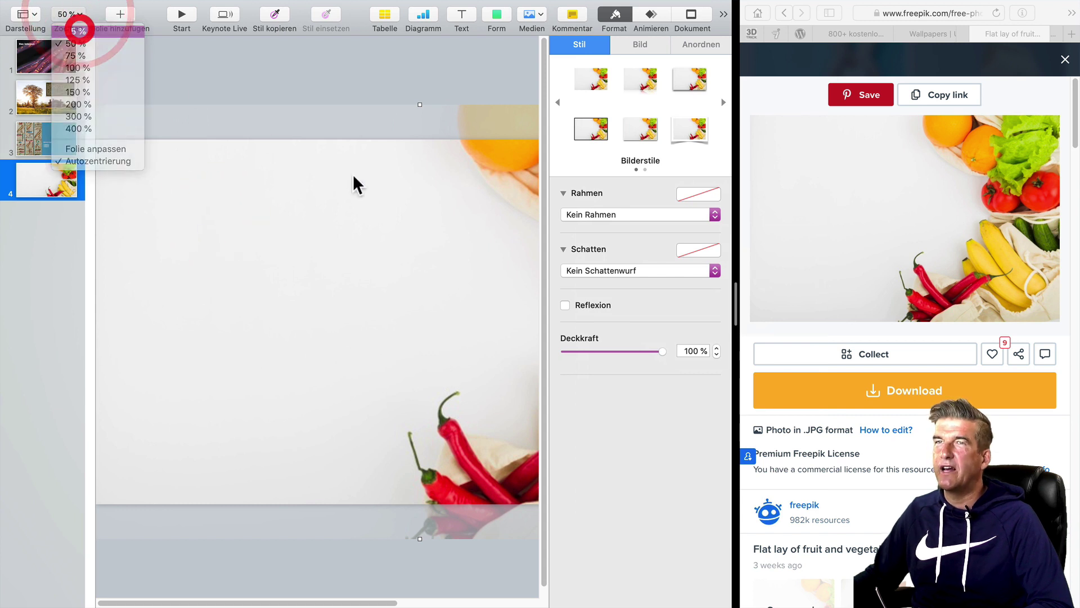
mouse_move(265, 282)
mouse_down()
mouse_move(271, 333)
mouse_move(347, 503)
mouse_move(261, 275)
mouse_up()
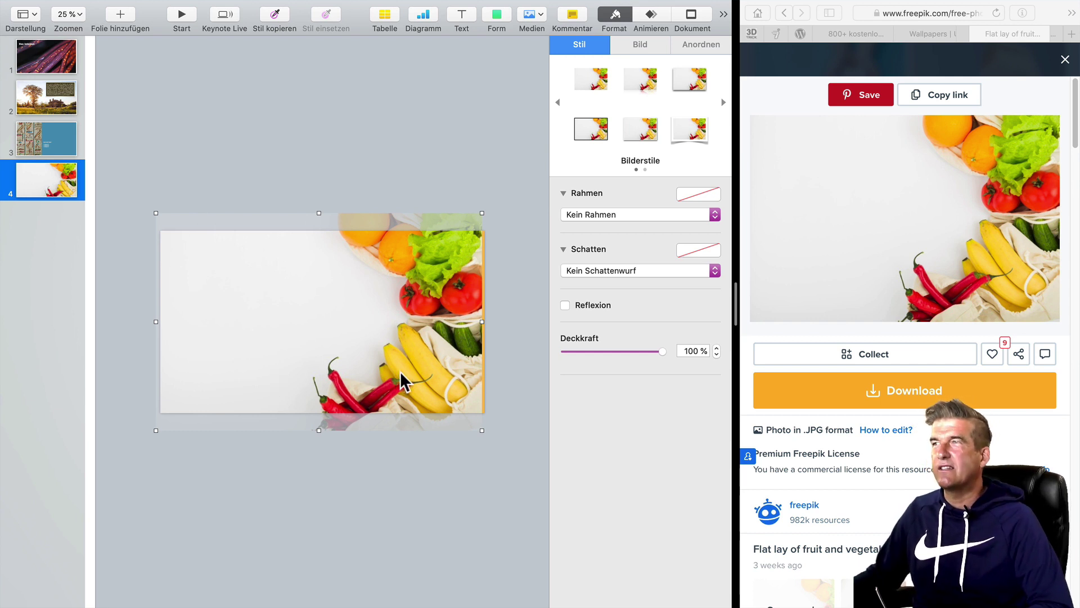
Make the photo's light grey backdrop transparent with the image transparency tool, using a colour tolerance of about 43 %.
click(724, 14)
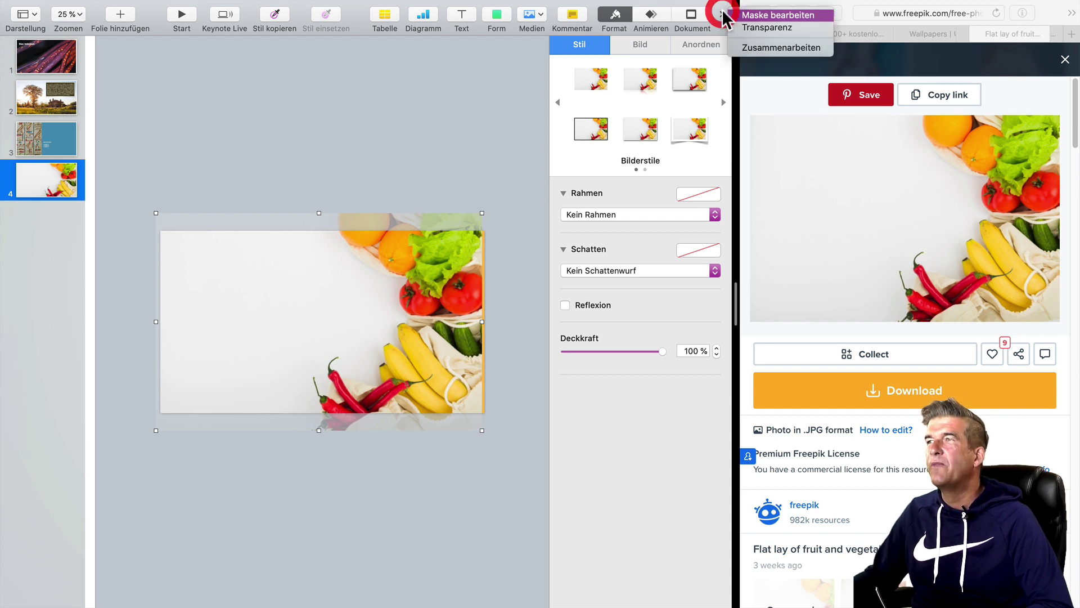
click(462, 90)
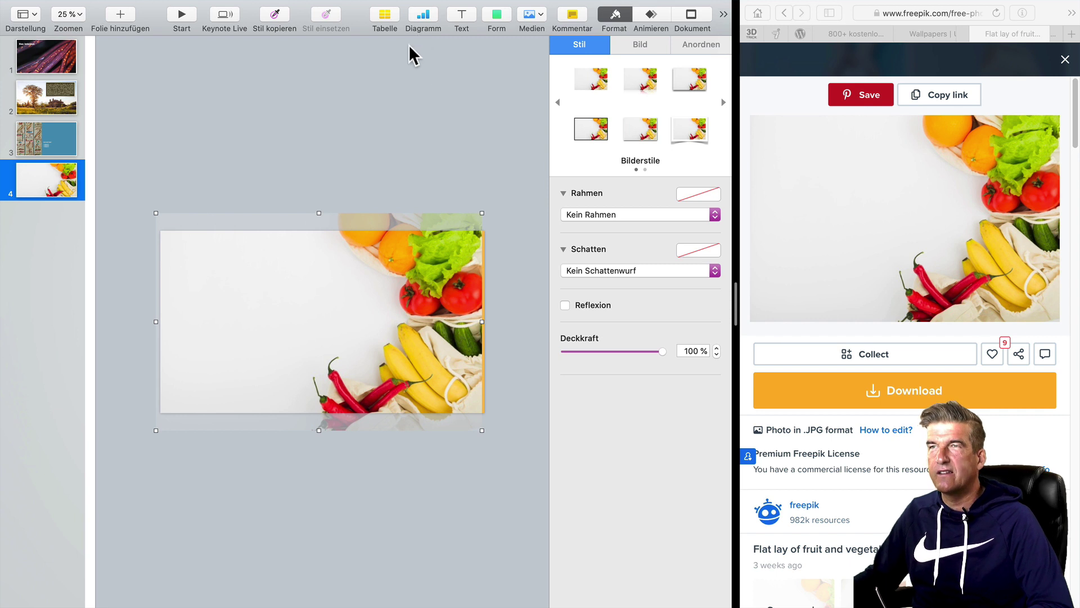
mouse_move(373, 3)
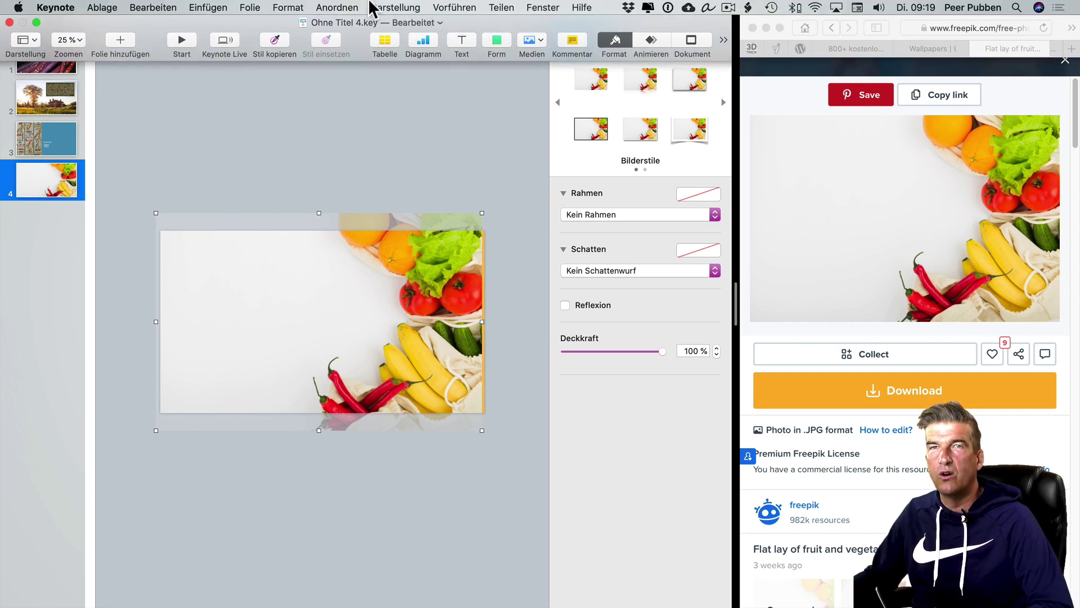
click(280, 9)
mouse_move(335, 97)
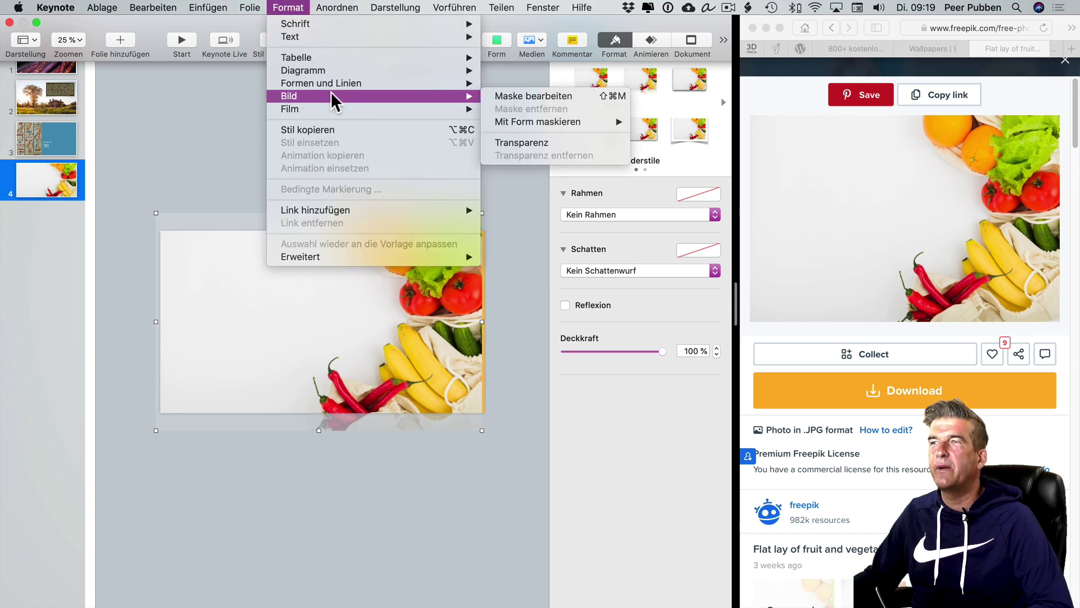
click(531, 144)
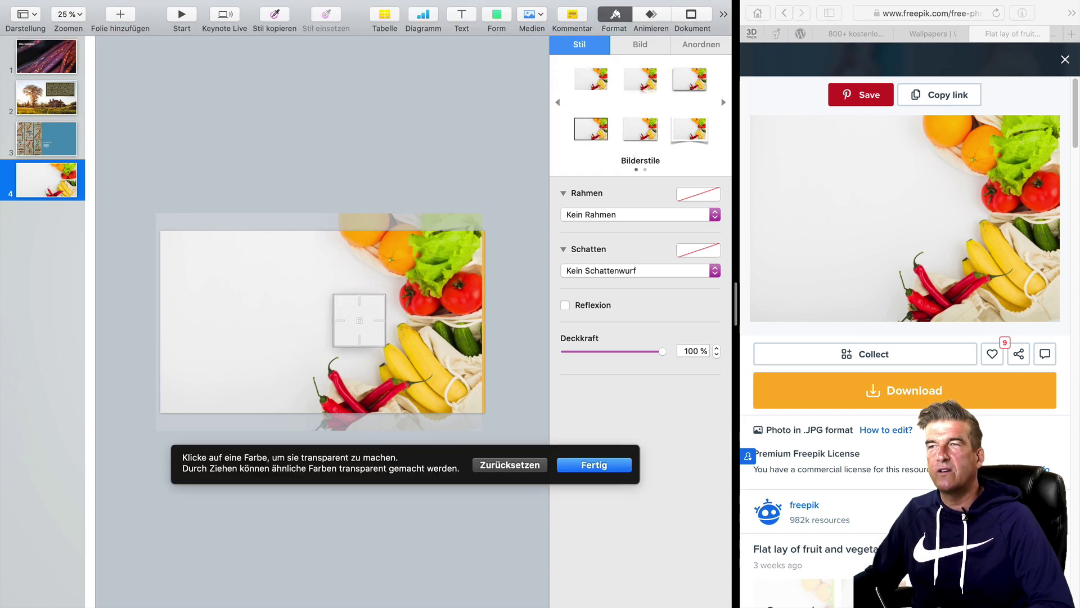
drag(345, 314, 341, 311)
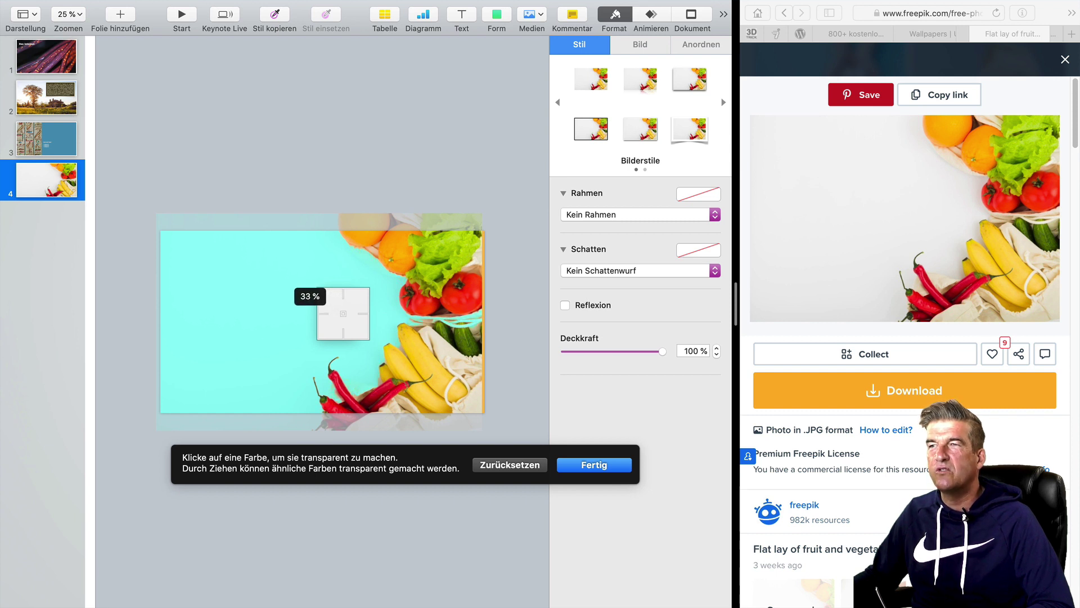
drag(341, 311, 327, 302)
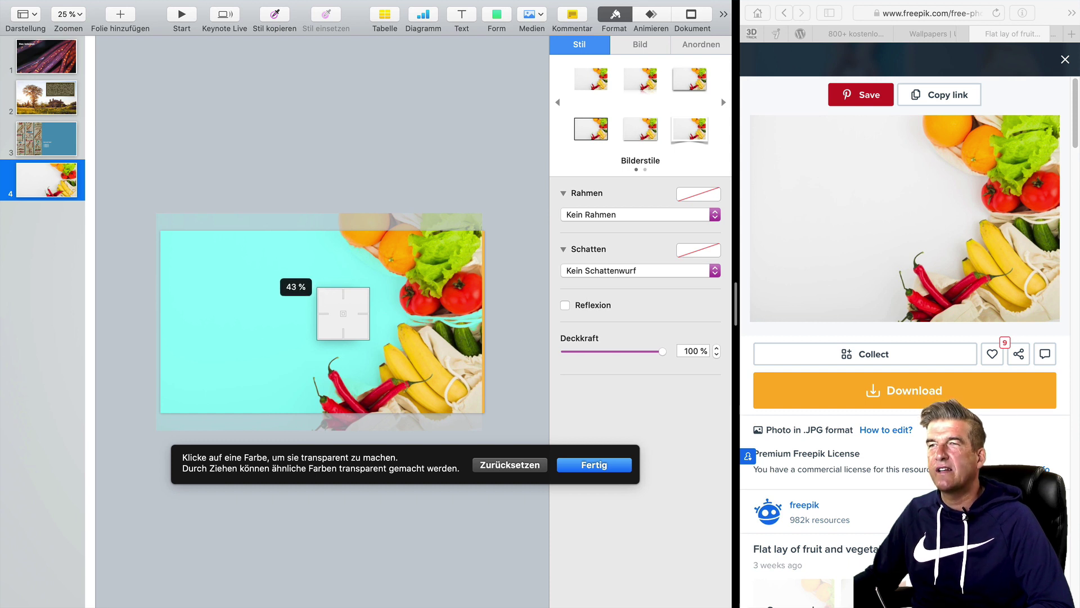
drag(343, 314, 339, 311)
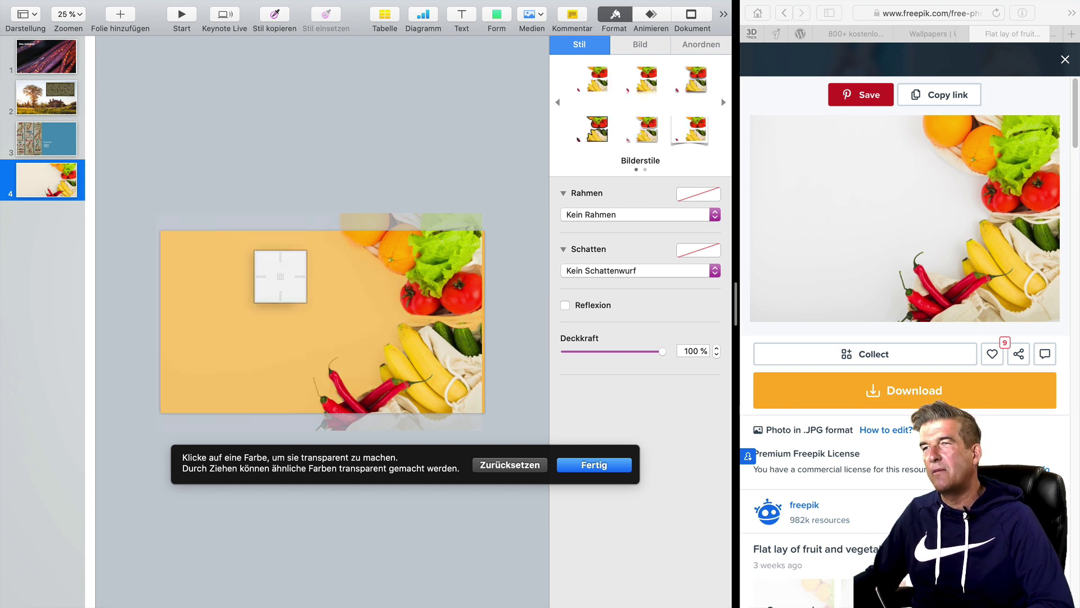
click(583, 465)
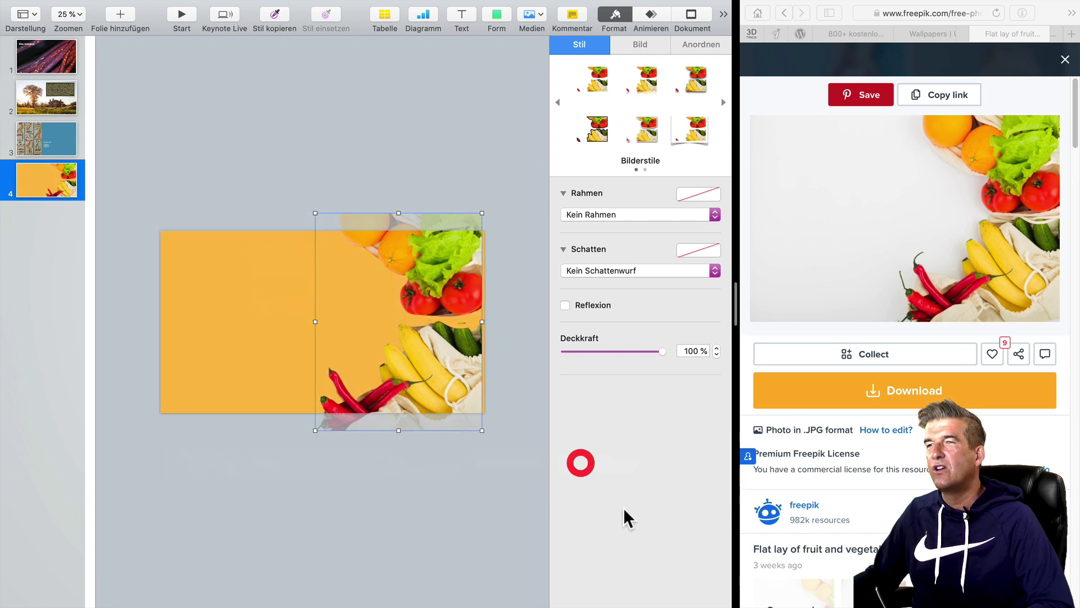
Nudge the cut-out fruit and vegetables image slightly to the left on the orange slide.
click(428, 516)
click(418, 409)
mouse_move(427, 417)
mouse_down()
mouse_move(446, 405)
mouse_move(437, 422)
mouse_move(431, 411)
mouse_up()
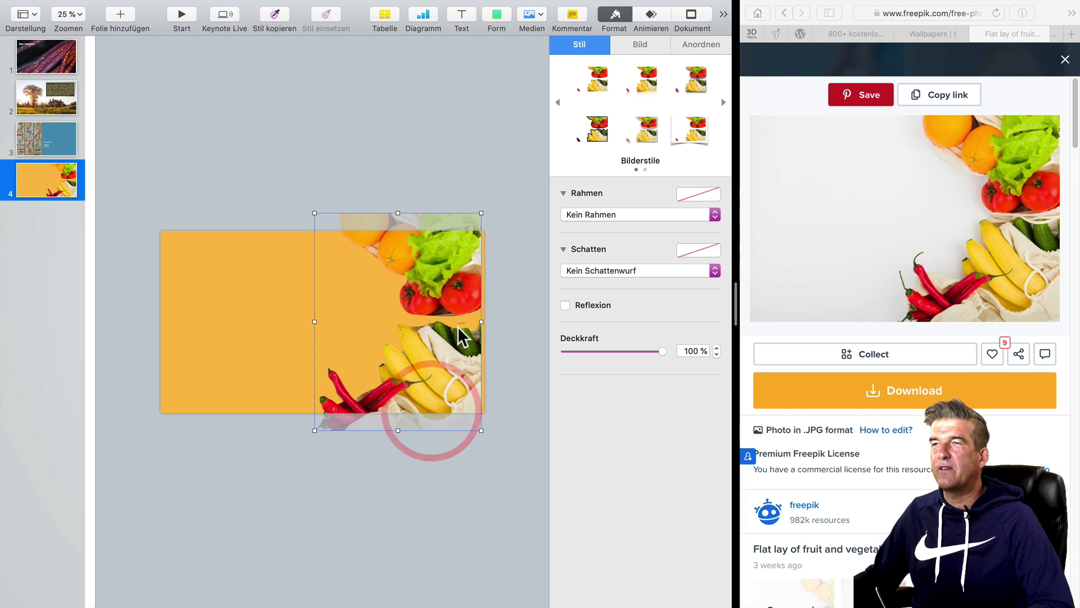
Undo the last nudge of the fruit and vegetables image and the transparency applied to its backdrop.
click(425, 325)
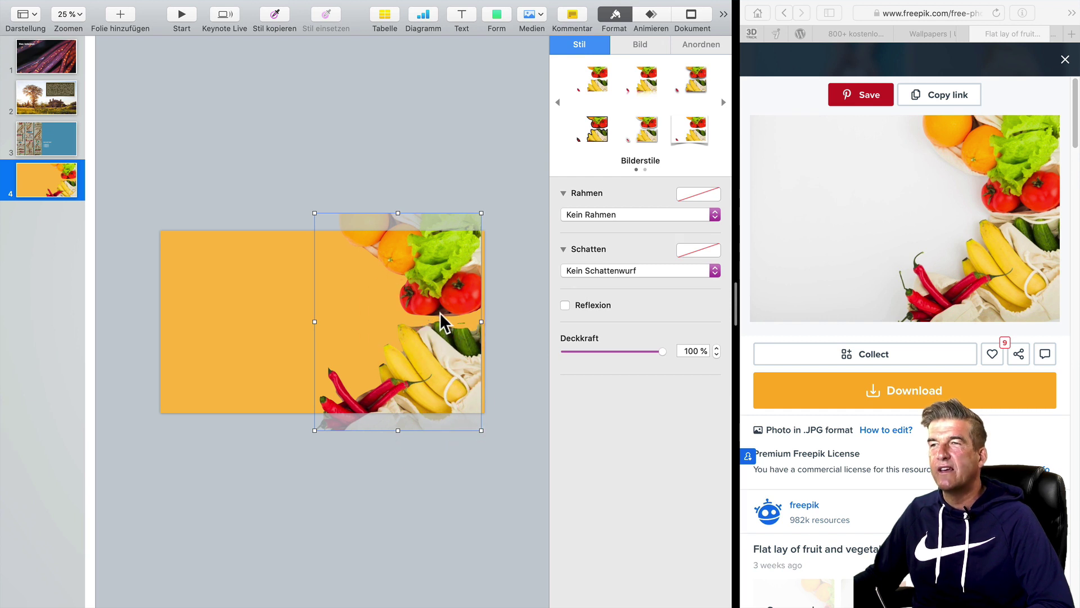
key(super+z)
key(super+z)
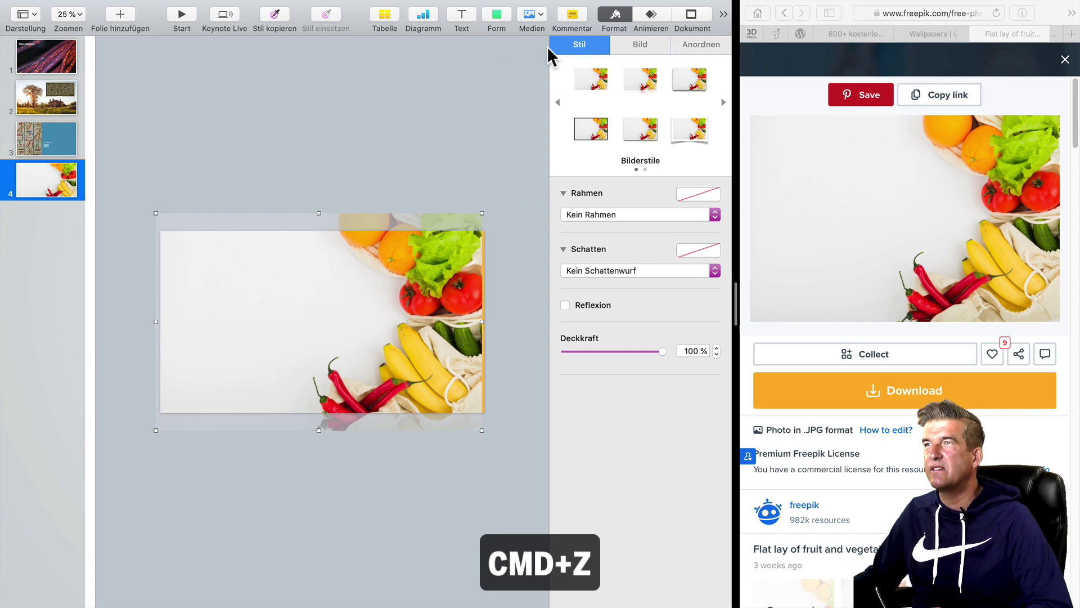
Make the photo's large light grey backdrop area transparent again with the image transparency tool.
mouse_move(221, 5)
click(288, 7)
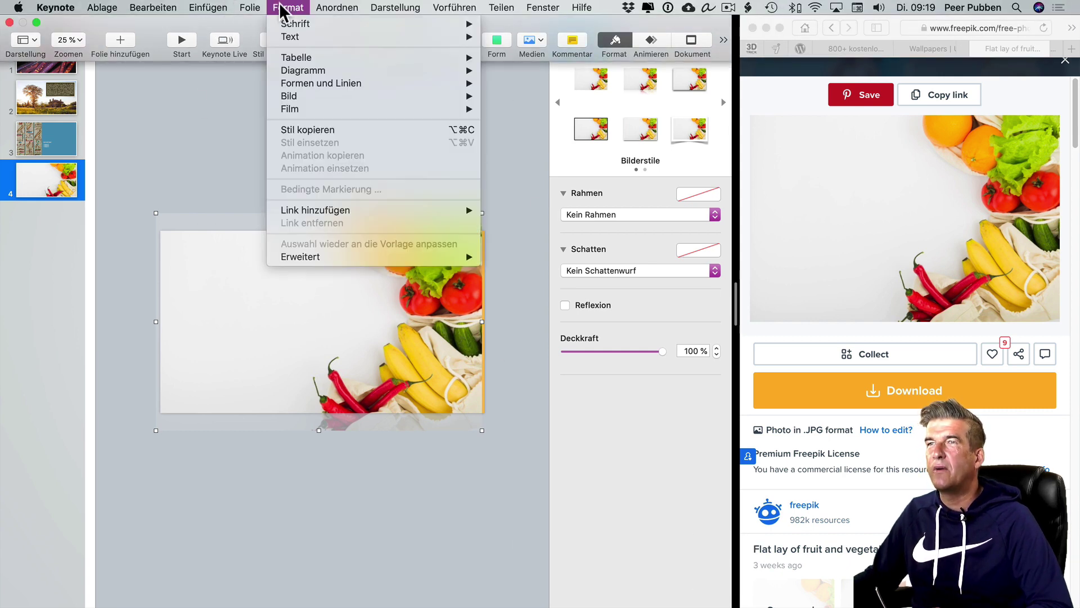
mouse_move(304, 108)
click(521, 141)
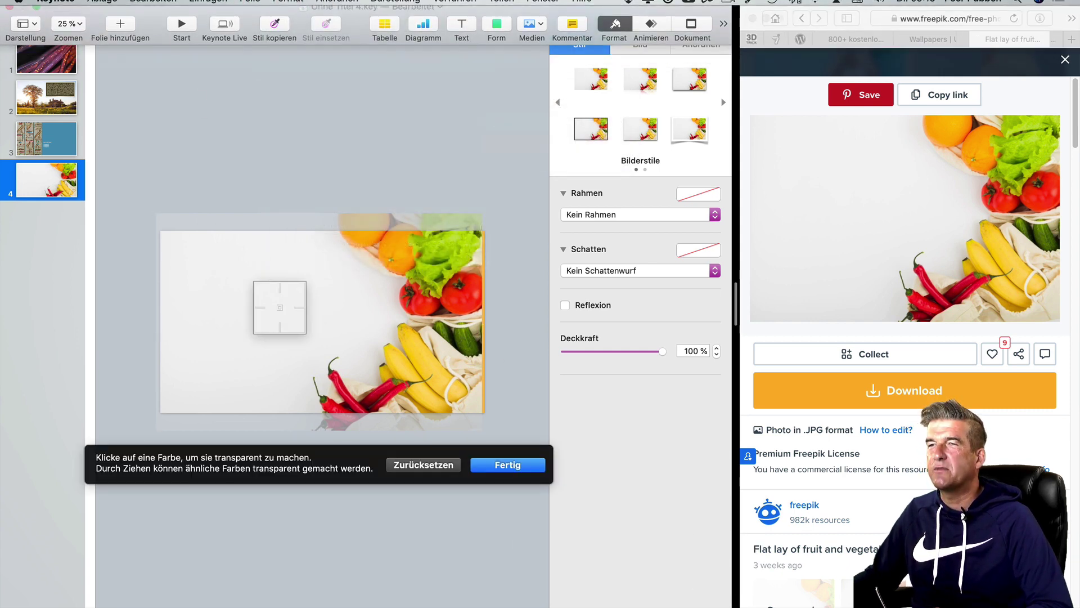
mouse_move(270, 306)
mouse_down()
mouse_move(257, 317)
mouse_move(270, 305)
mouse_up()
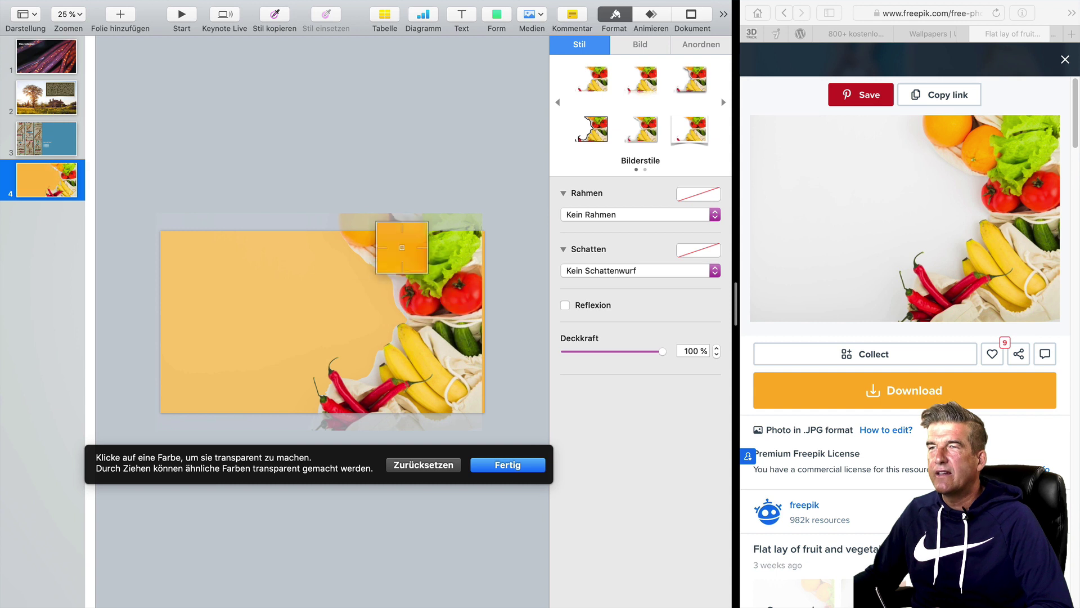
Make the leftover light patches around the oranges, chillies and bananas transparent as well, and finish the transparency edit.
drag(397, 285, 397, 282)
drag(365, 383, 376, 377)
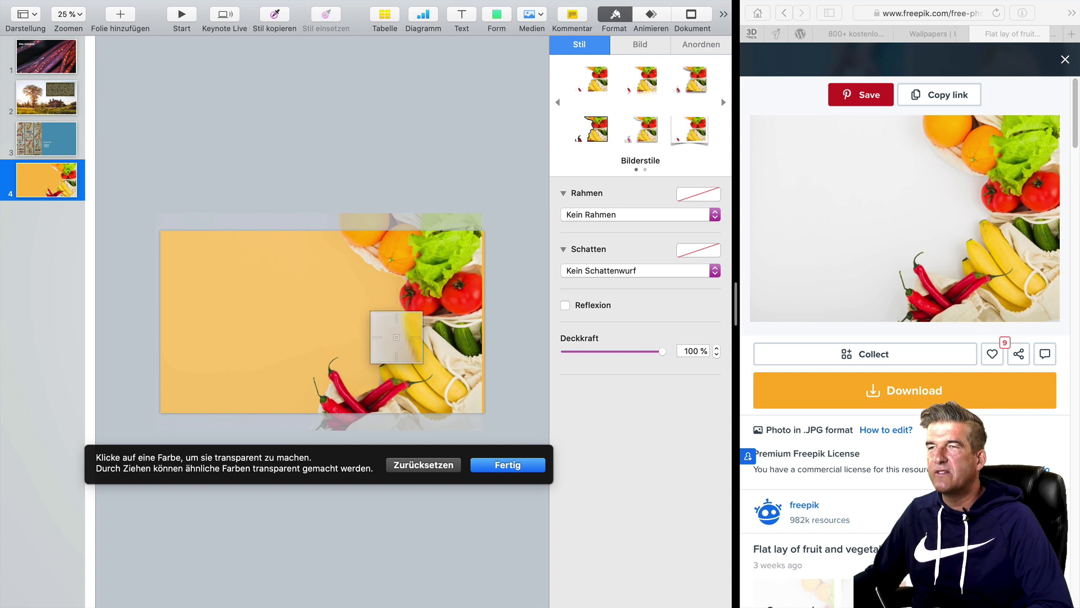
drag(396, 337, 396, 337)
drag(333, 392, 325, 393)
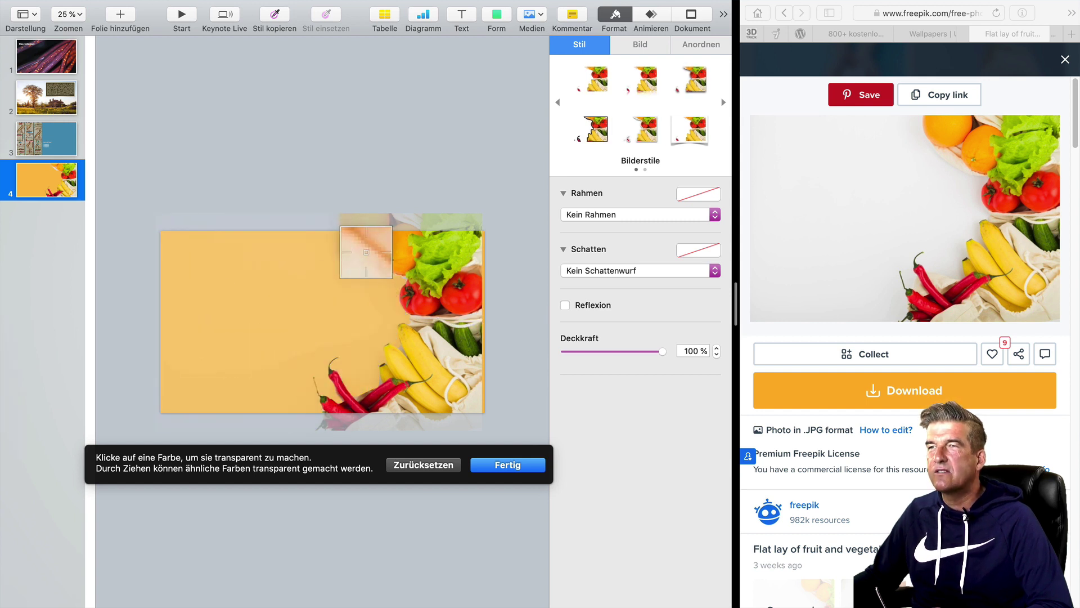
drag(366, 253, 367, 254)
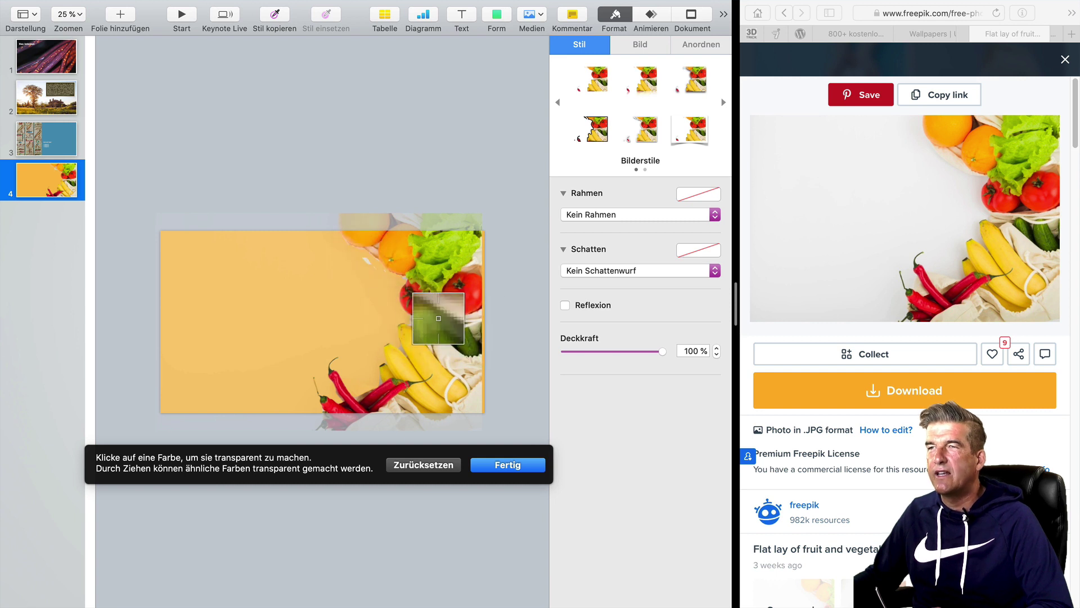
drag(371, 259, 371, 260)
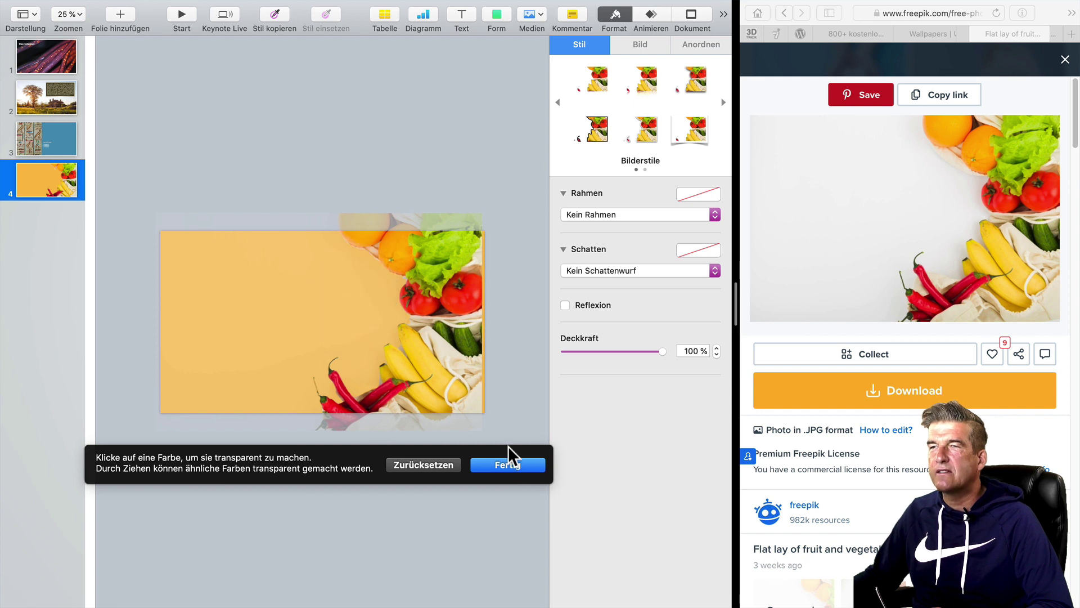
click(517, 468)
Move the cut-out fruit and vegetables image to the right until it covers the orange strip at the slide's edge.
click(503, 474)
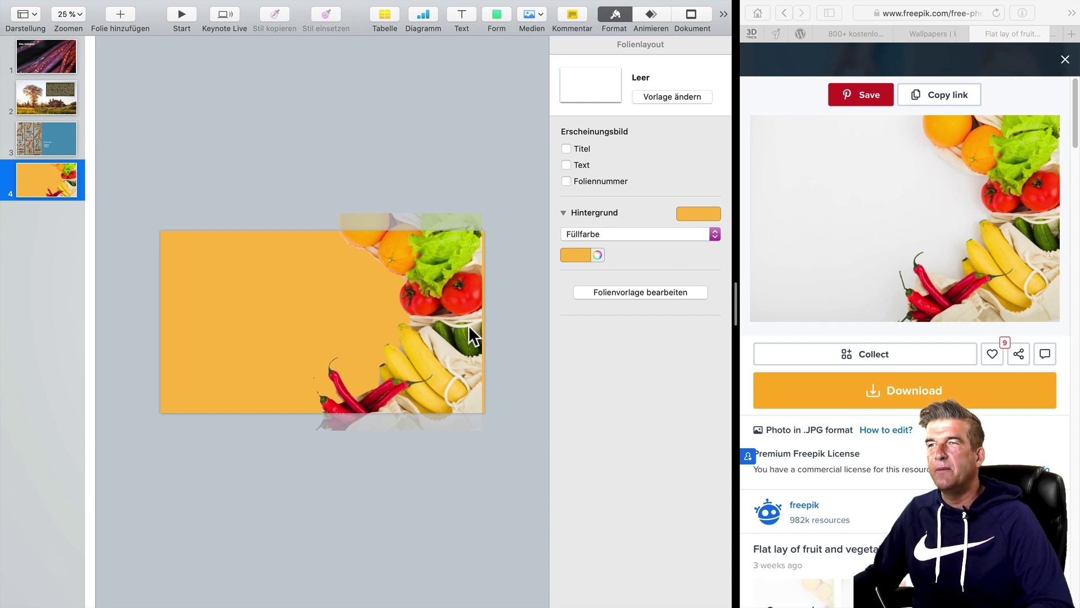
click(472, 473)
mouse_move(382, 407)
mouse_down()
mouse_move(400, 405)
mouse_move(391, 404)
mouse_up()
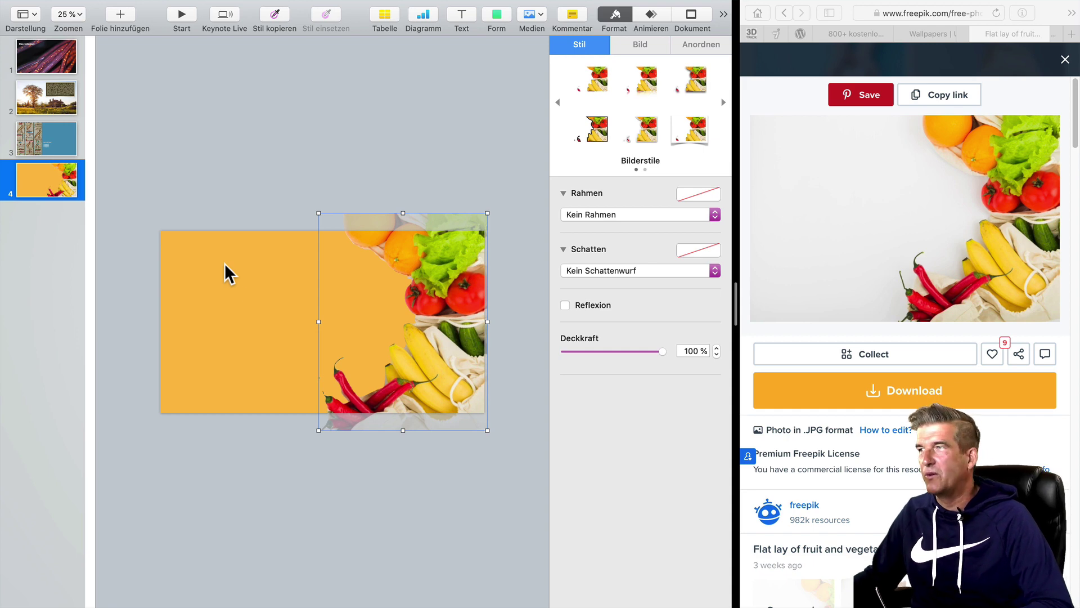
Switch to a widened Safari view, open the Pngtree site and search its PNG images for "gemüse".
drag(732, 303, 308, 305)
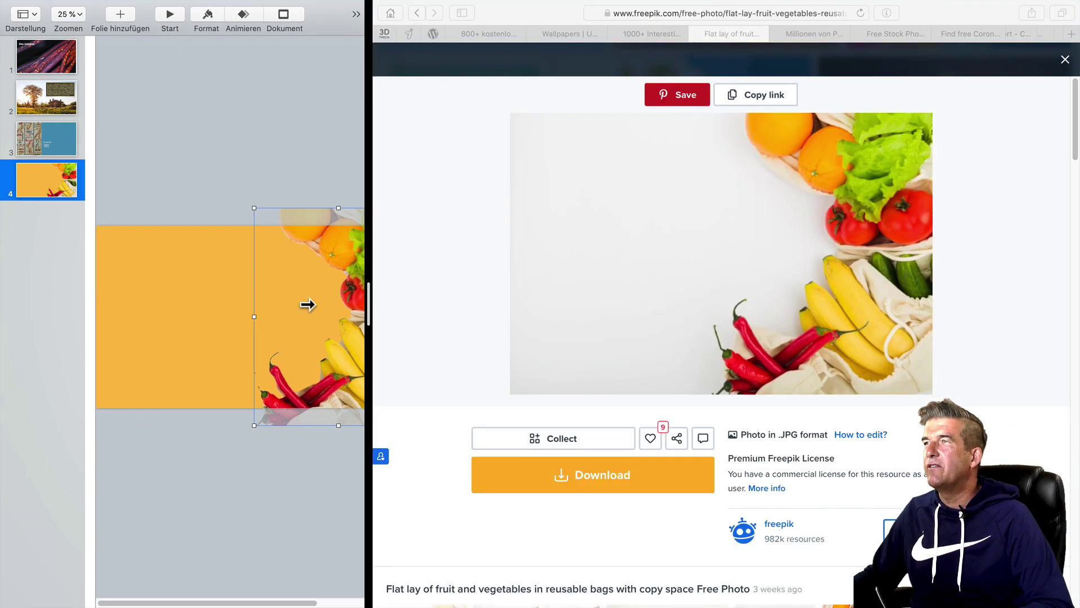
click(793, 32)
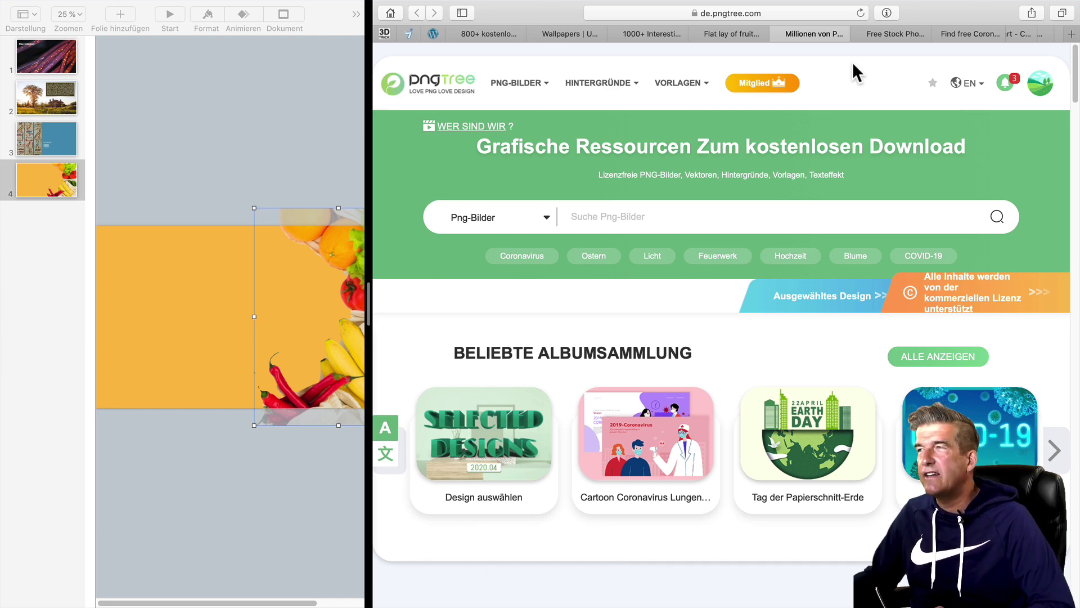
mouse_move(1004, 86)
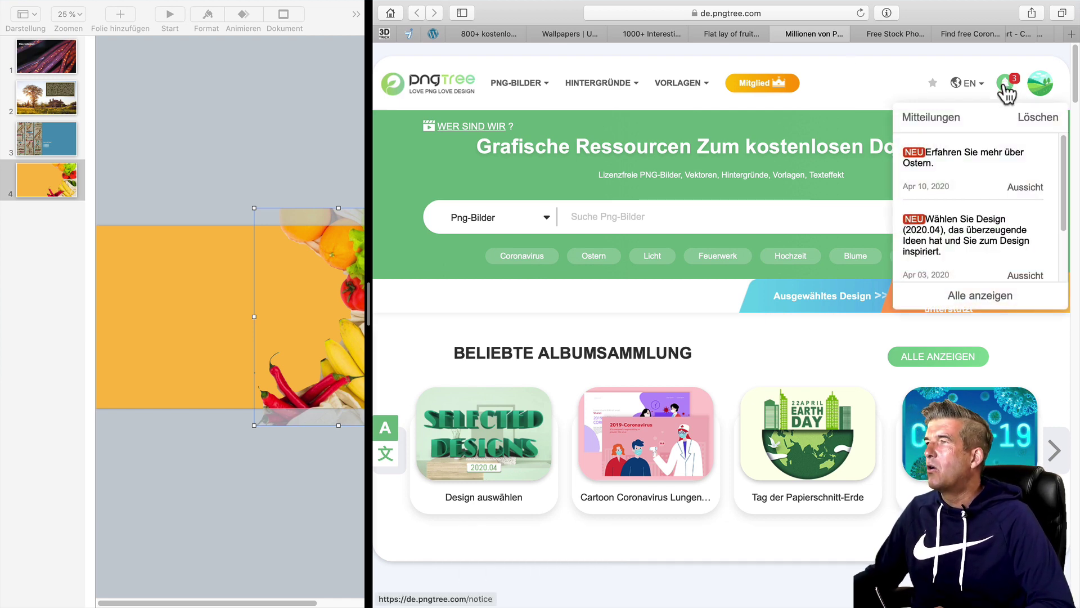
mouse_move(1041, 96)
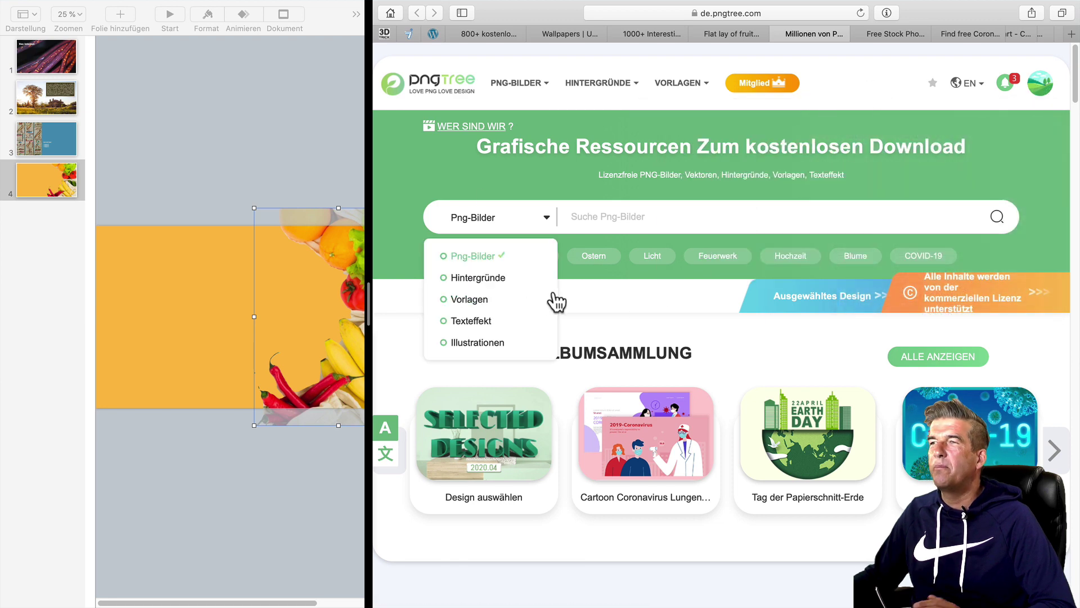
scroll(689, 353, down, 7)
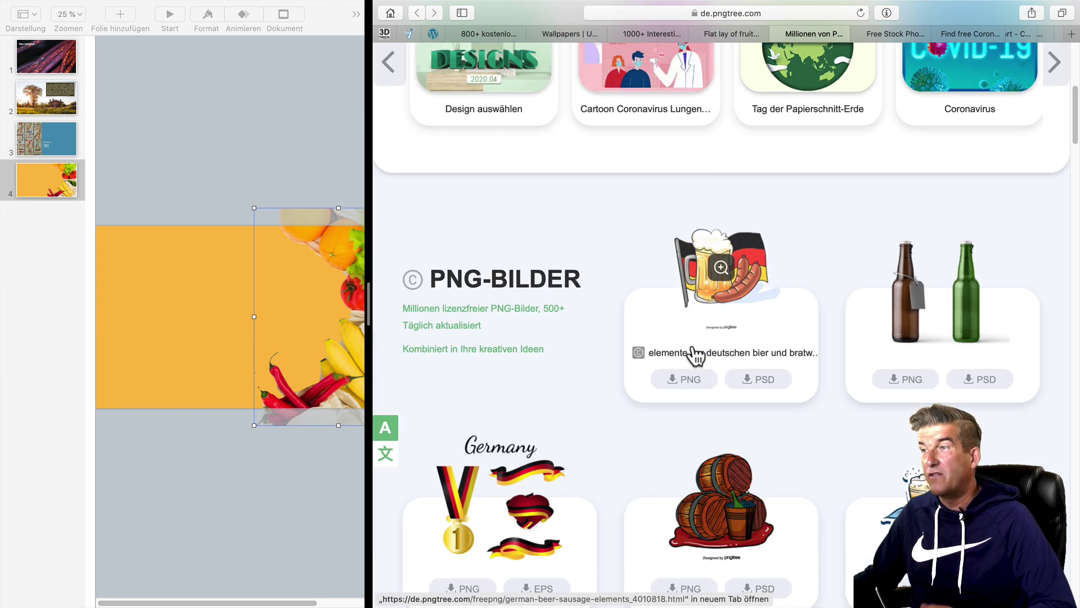
scroll(694, 352, down, 1)
scroll(694, 346, down, 3)
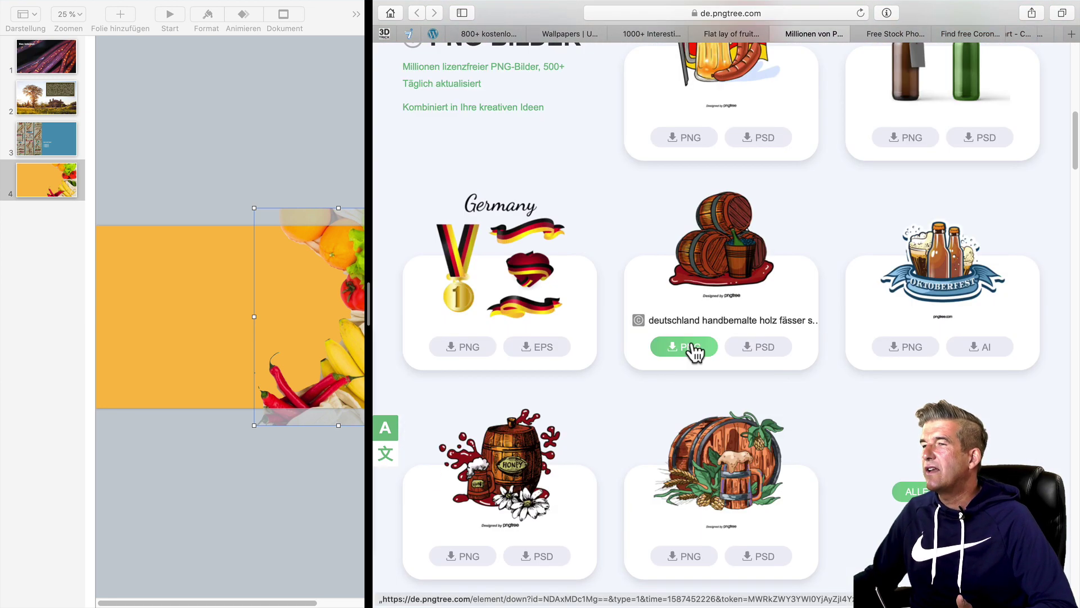
scroll(693, 349, up, 15)
click(606, 224)
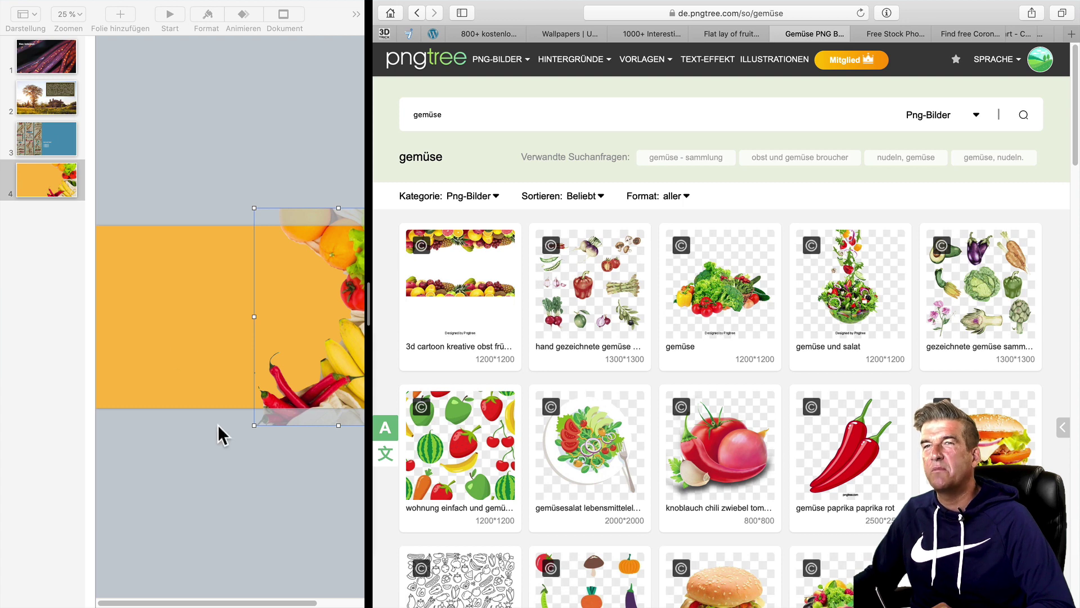
In Keynote, add a blank slide after slide 4 and set its background to a solid green fill.
drag(370, 307, 610, 307)
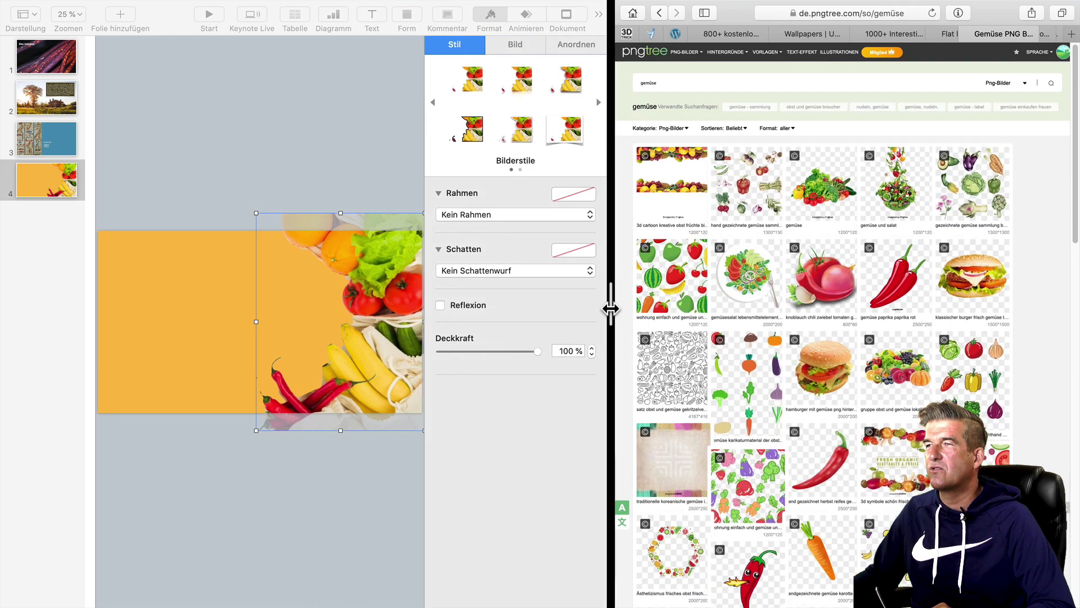
click(33, 192)
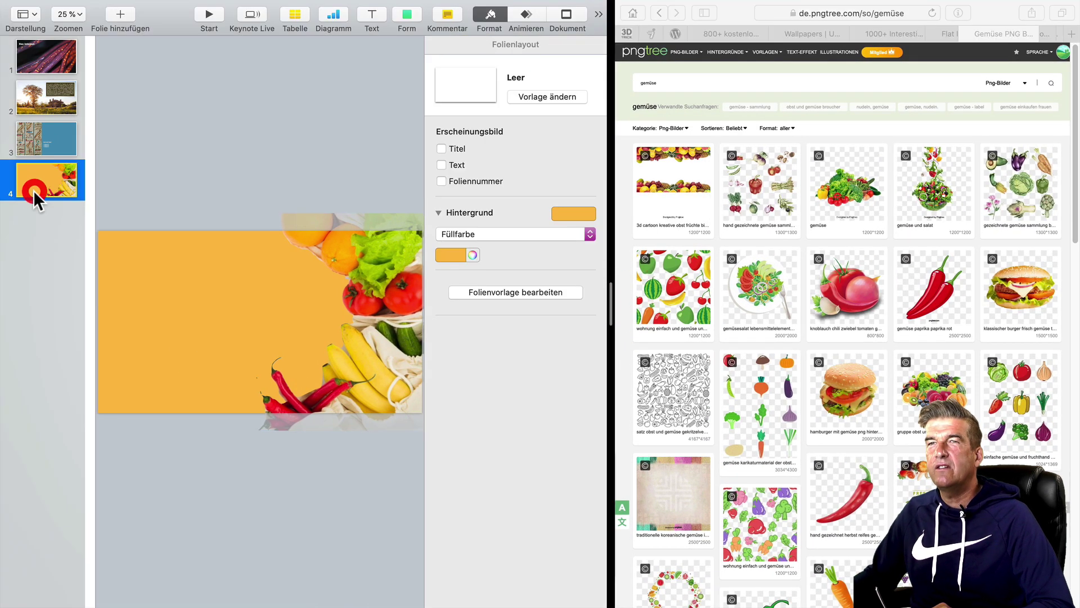
click(127, 12)
click(206, 256)
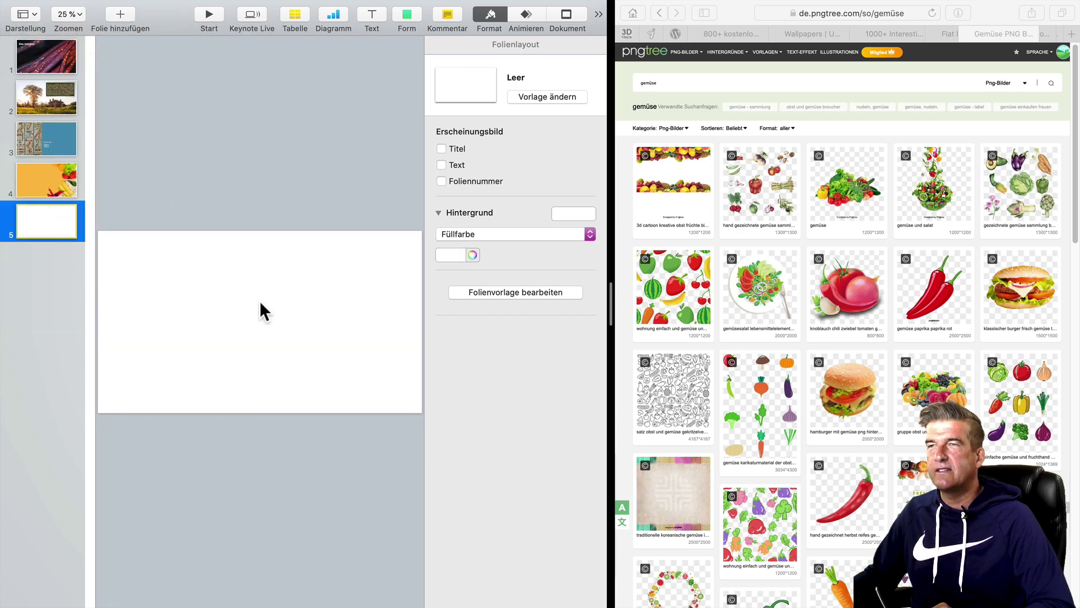
click(458, 255)
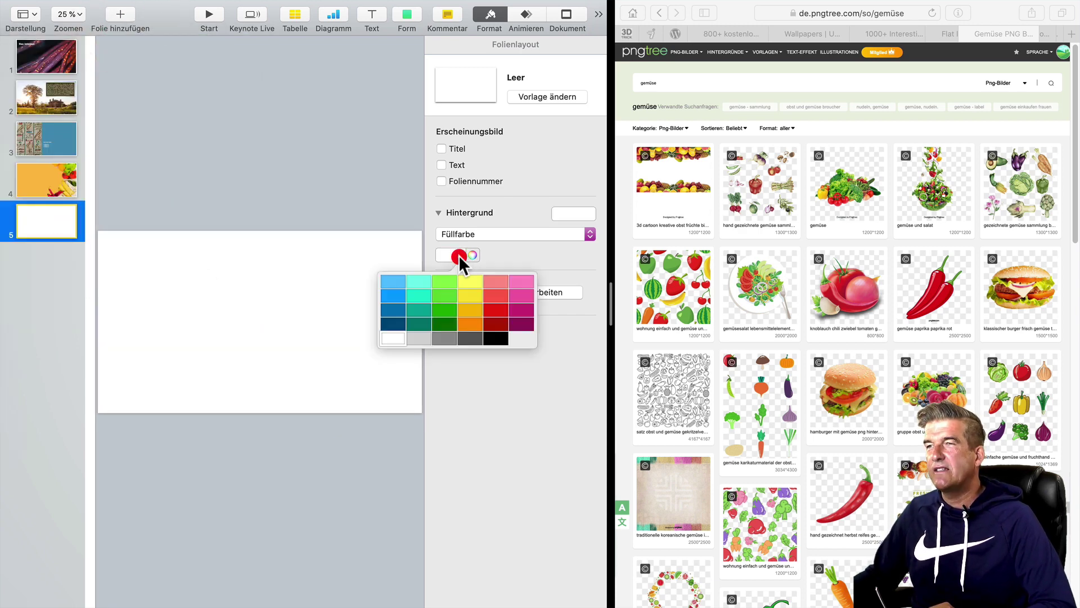
click(443, 308)
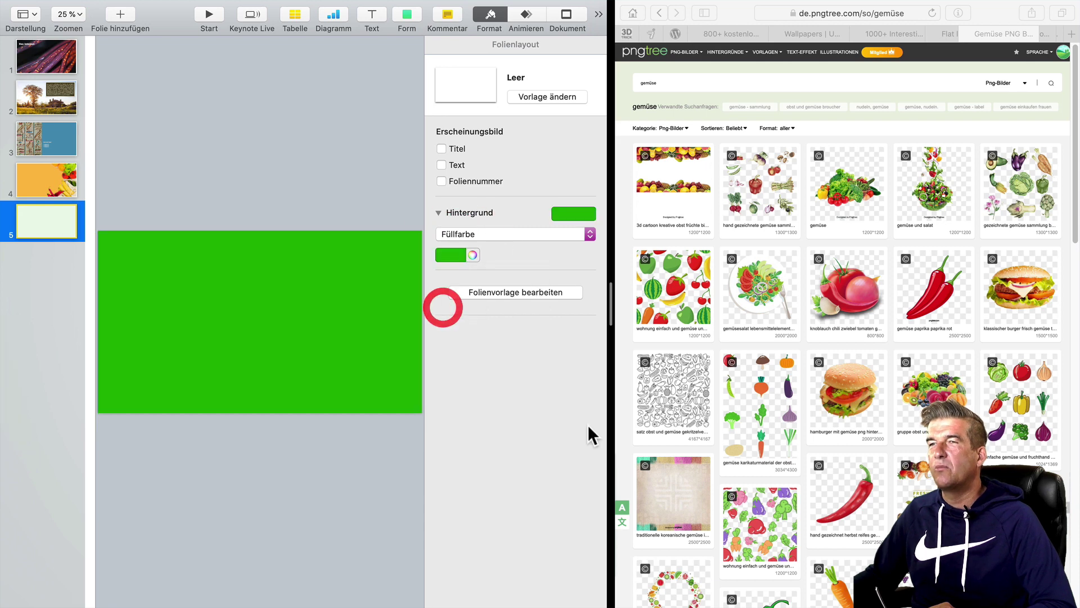
Open Pngtree's garlic, chilli, onion and tomato picture in Safari and download it for free as PNG.
click(854, 289)
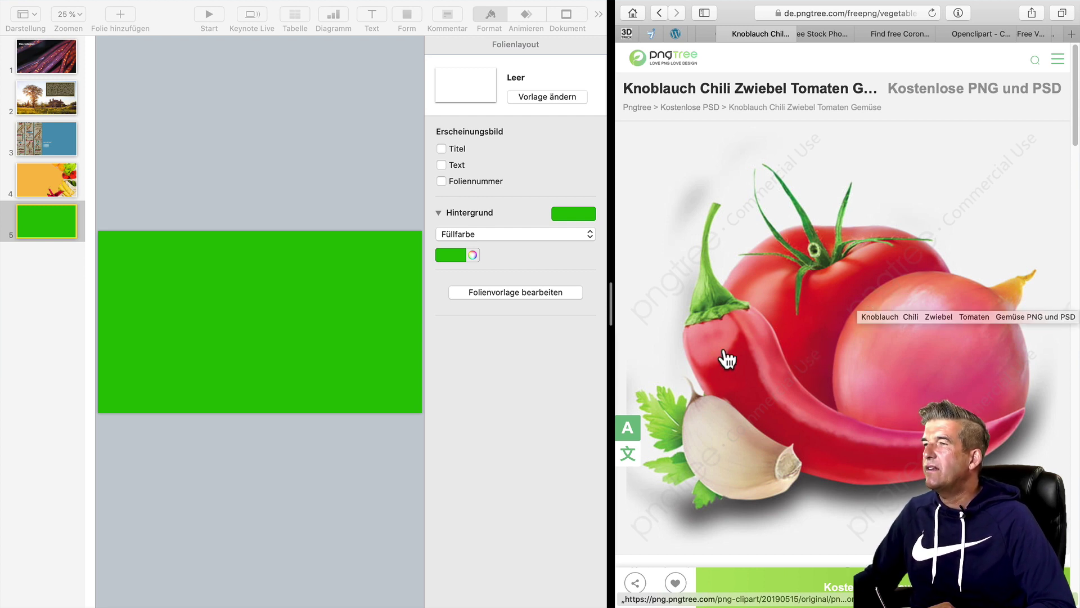
scroll(779, 343, down, 4)
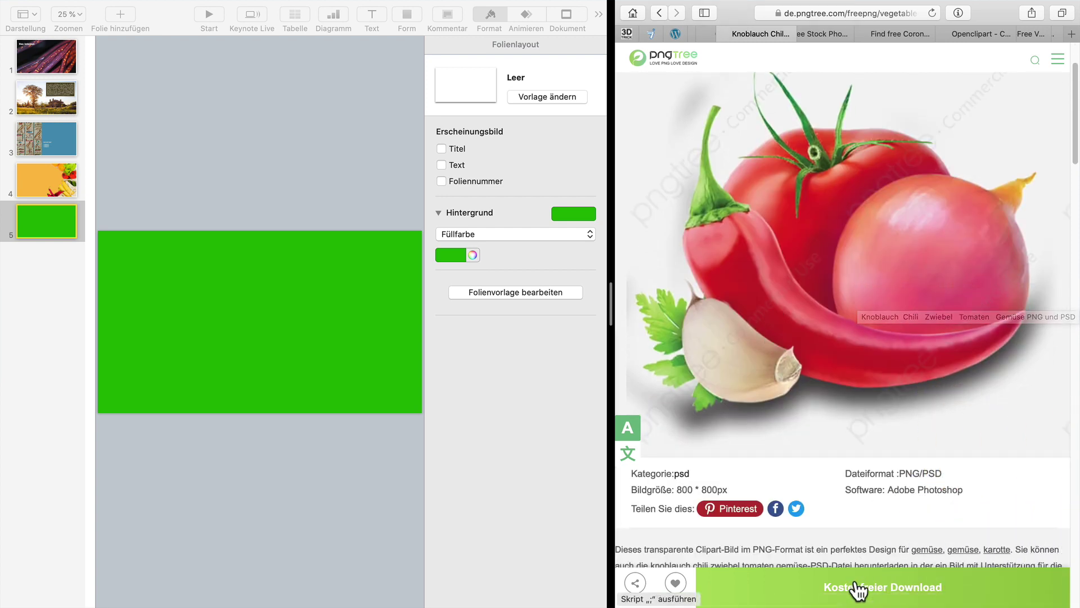
click(856, 583)
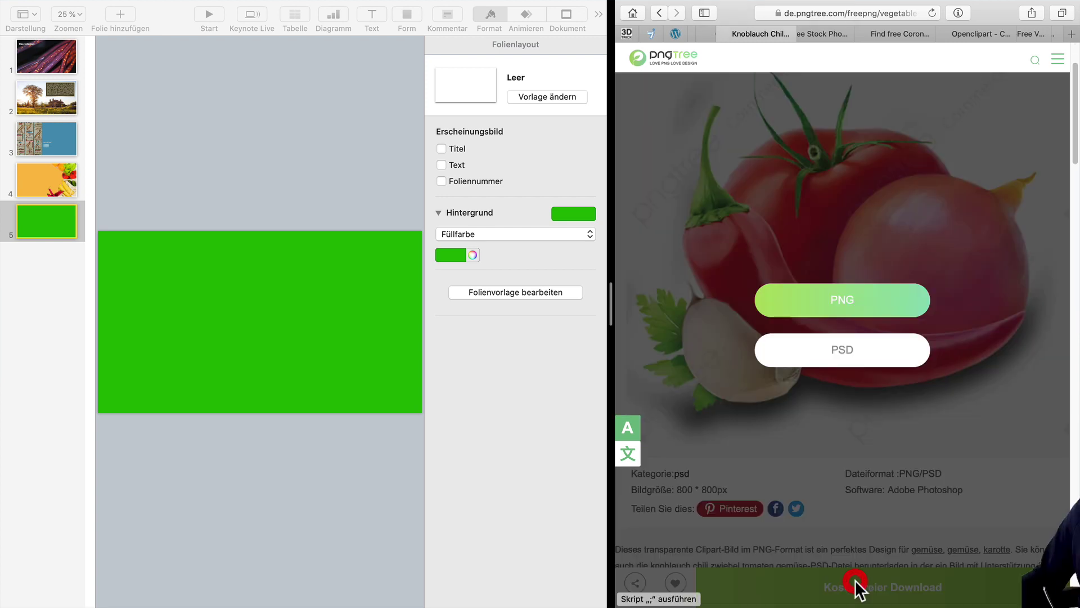
click(840, 304)
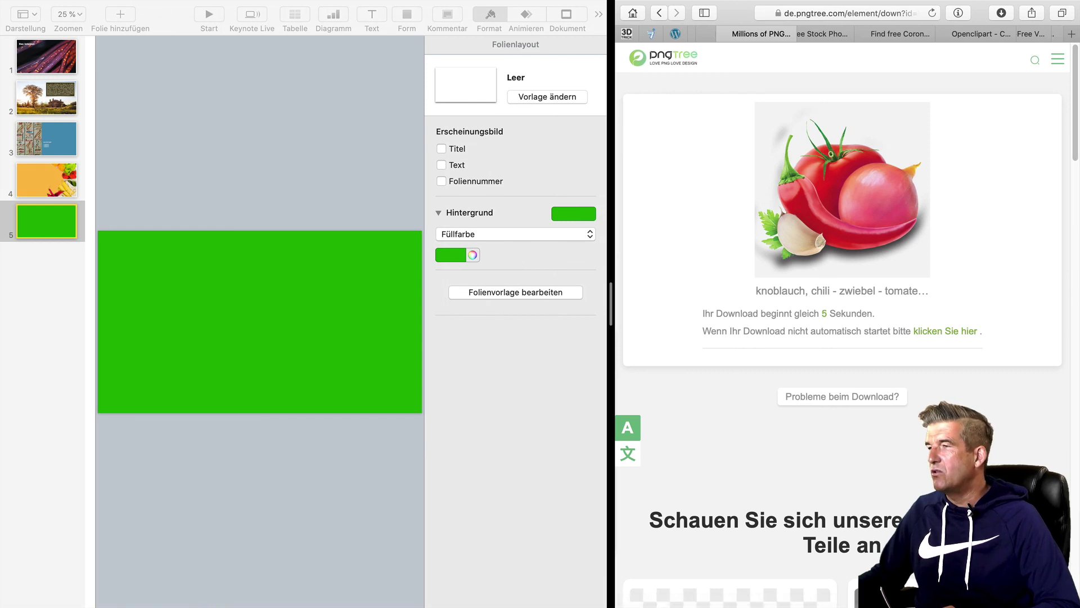
Place the downloaded vegetable PNG on slide 5 and move it into the slide's lower-right corner.
mouse_move(928, 605)
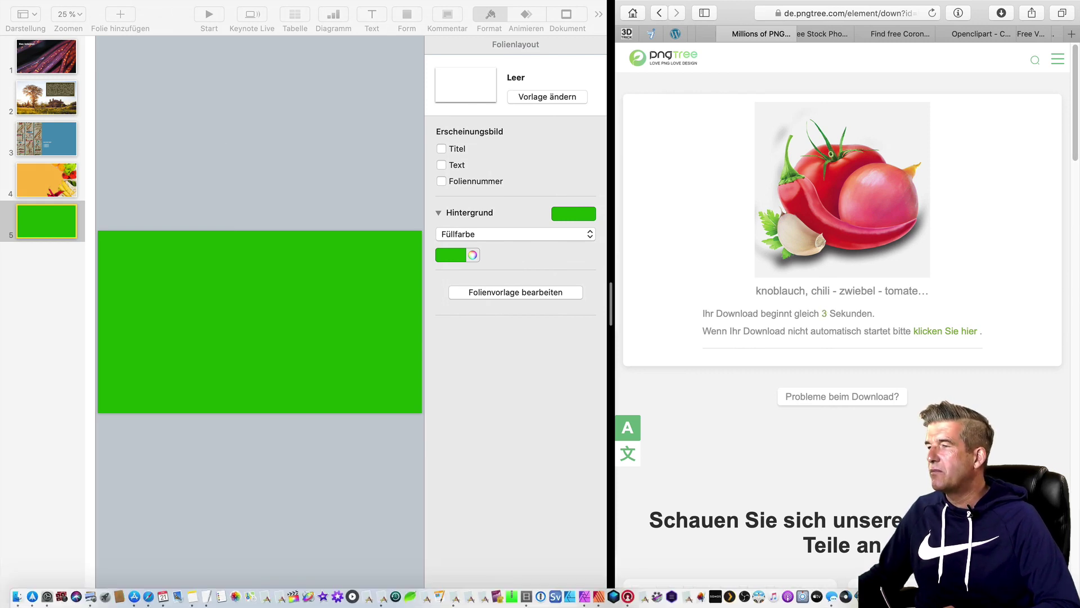
click(849, 597)
drag(844, 436, 287, 295)
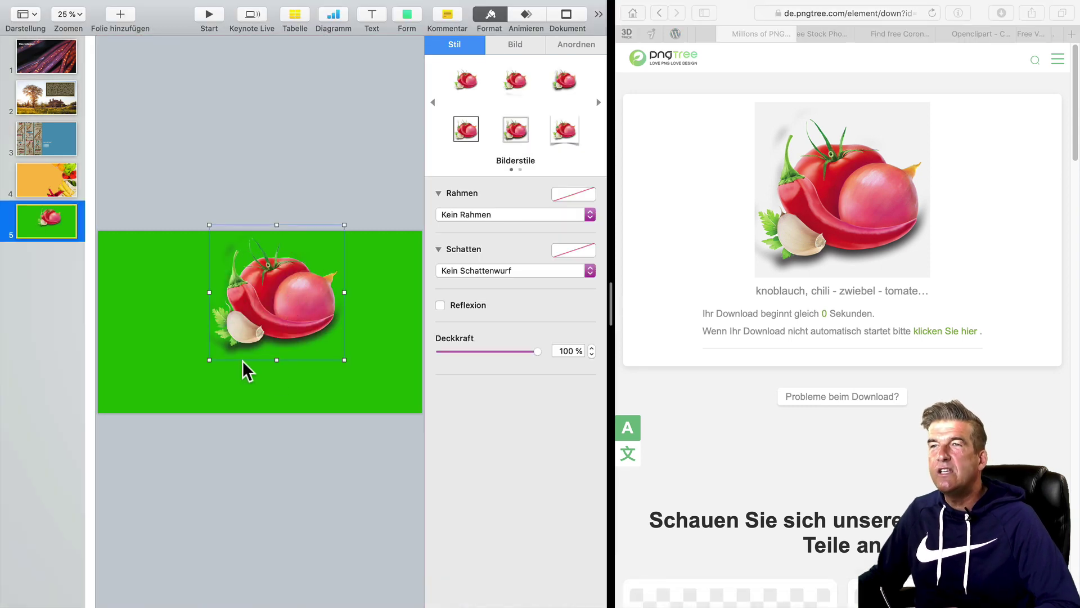
drag(239, 363, 312, 350)
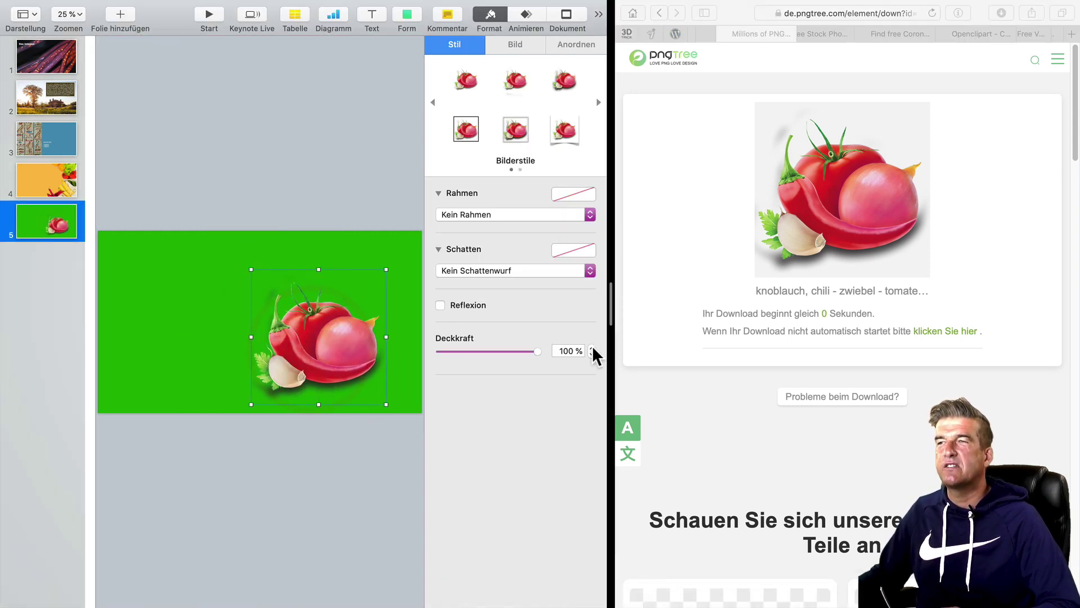
drag(610, 307, 736, 307)
mouse_move(442, 355)
mouse_down()
mouse_move(429, 345)
mouse_move(427, 362)
mouse_up()
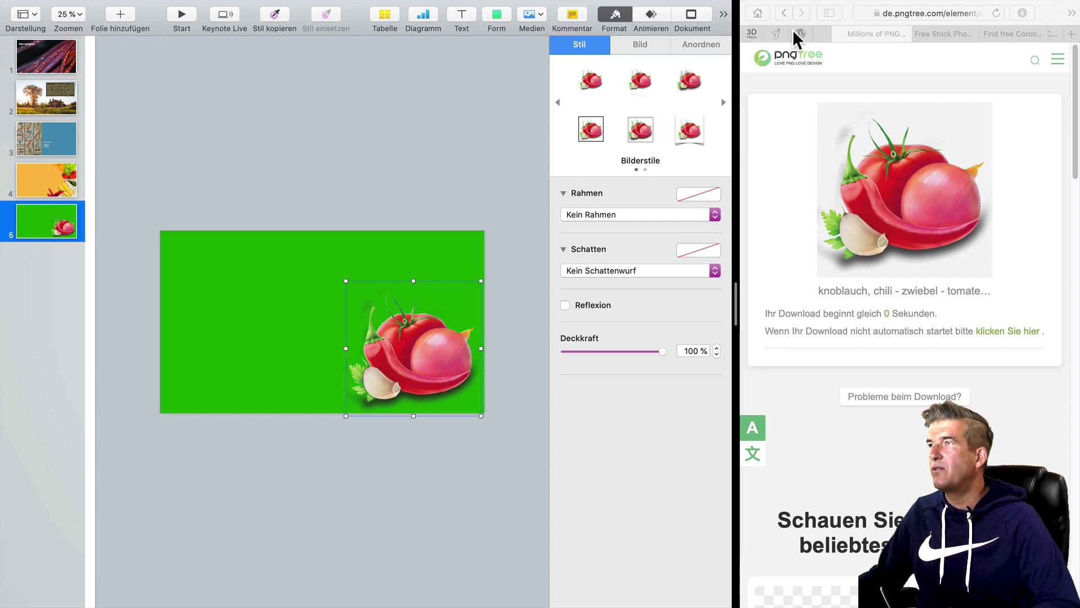
Go back to the "gemüse" search results on Pngtree in a wider Safari view and look through the PNG images.
drag(735, 308, 559, 309)
click(607, 11)
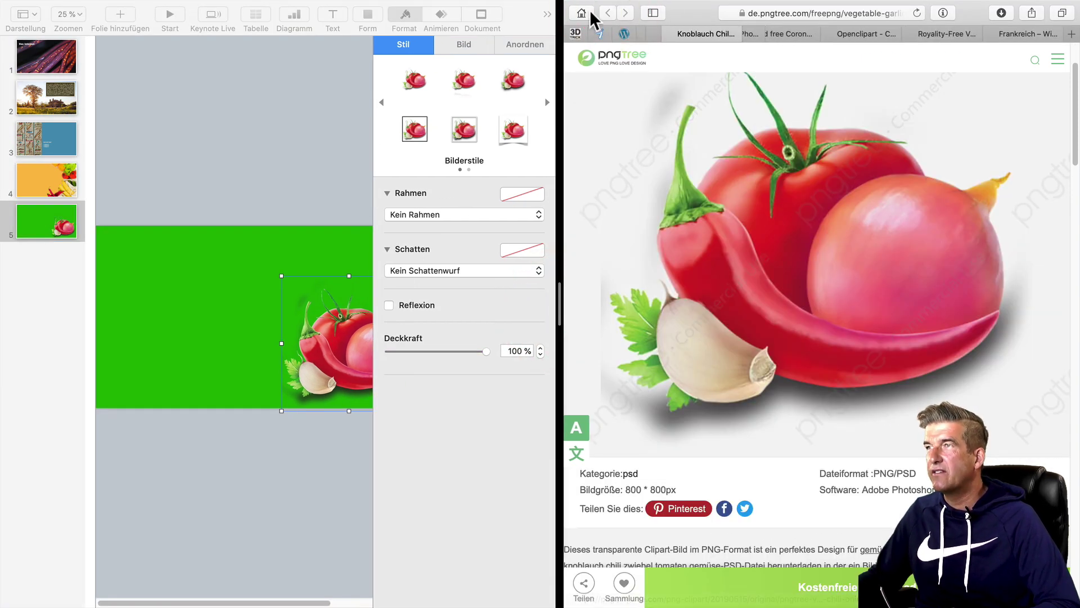
click(670, 33)
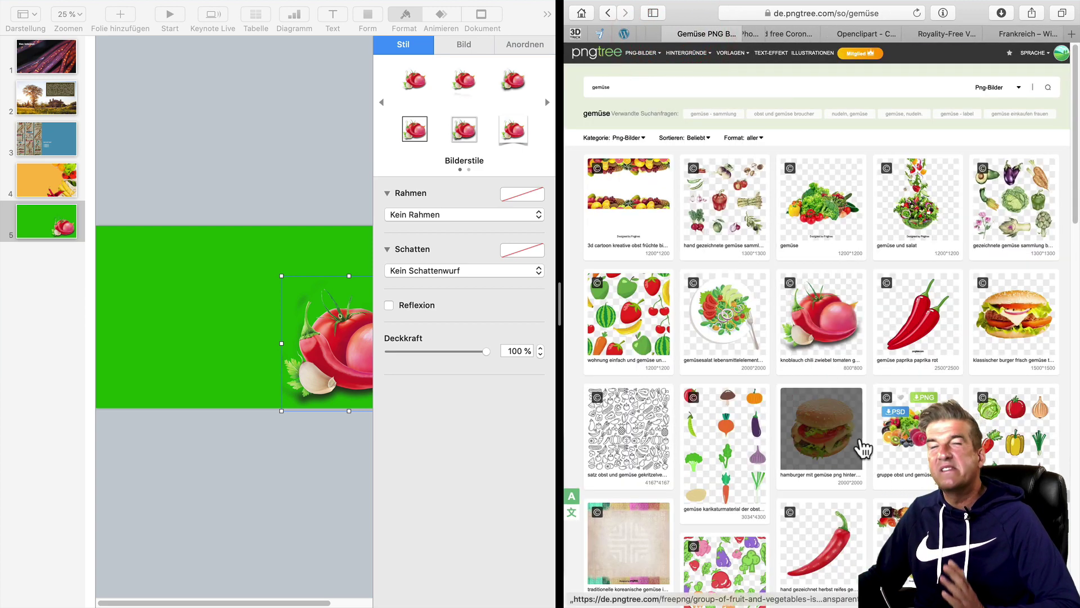
scroll(855, 427, down, 5)
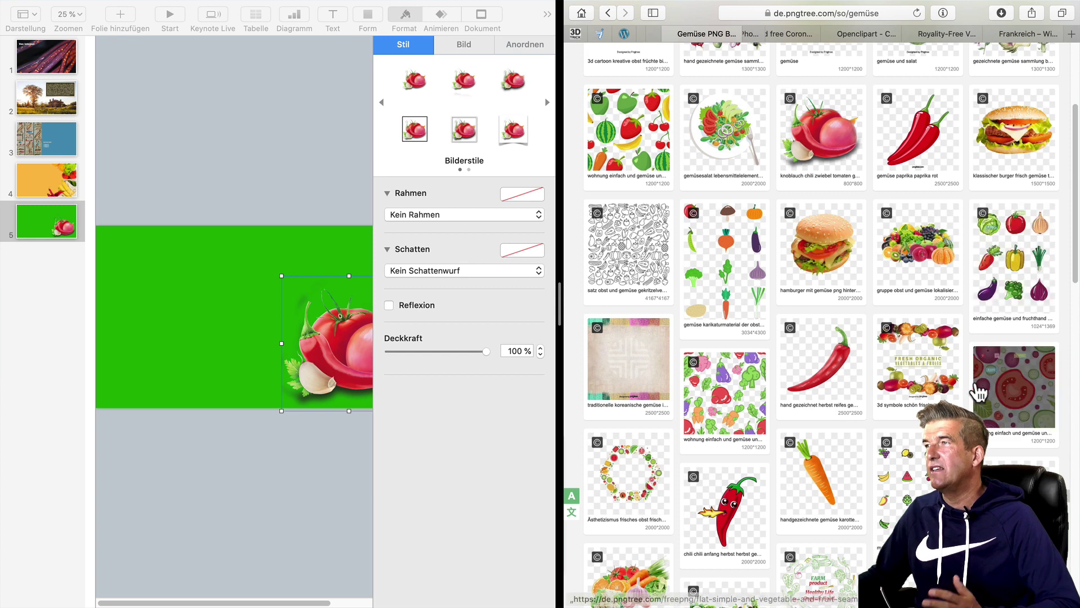
scroll(1027, 433, down, 5)
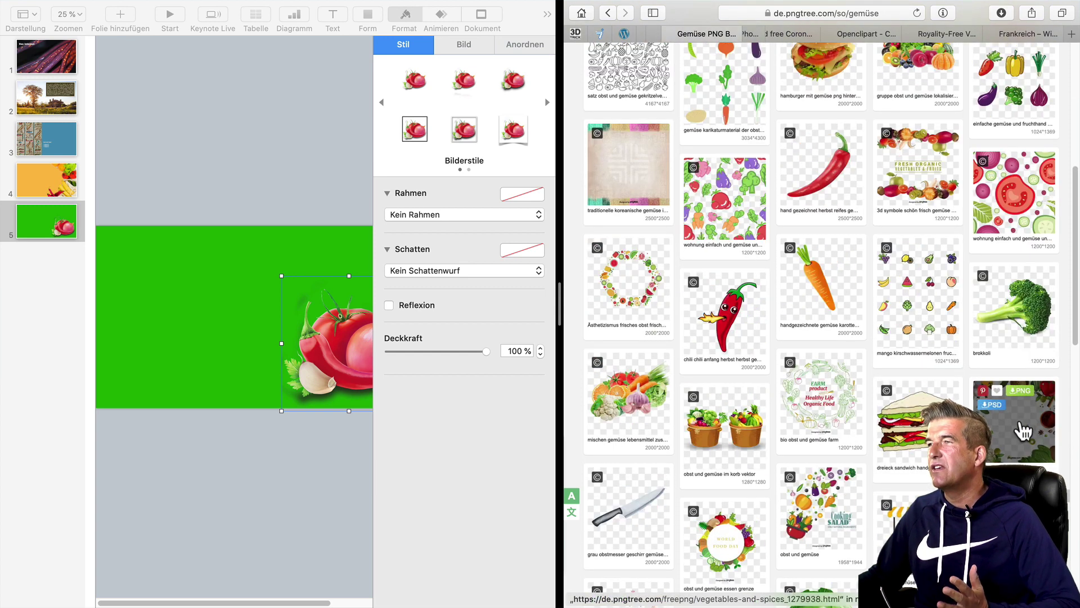
Switch from the Pngtree results to the SplitShire website in Safari, browse to its Virus photo and accept the cookie notice.
scroll(1019, 430, down, 4)
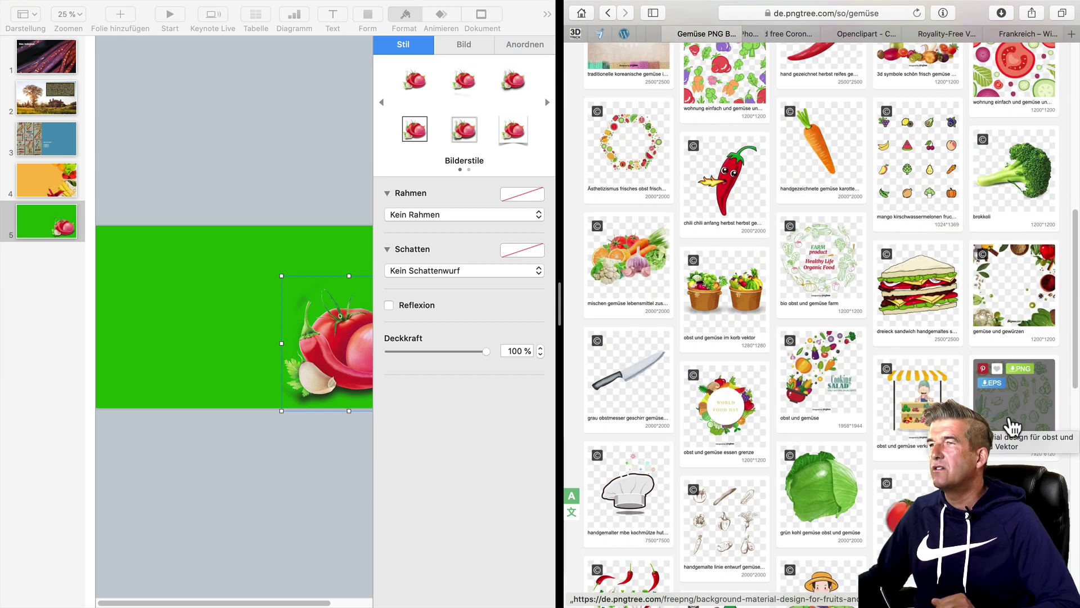
scroll(987, 432, down, 7)
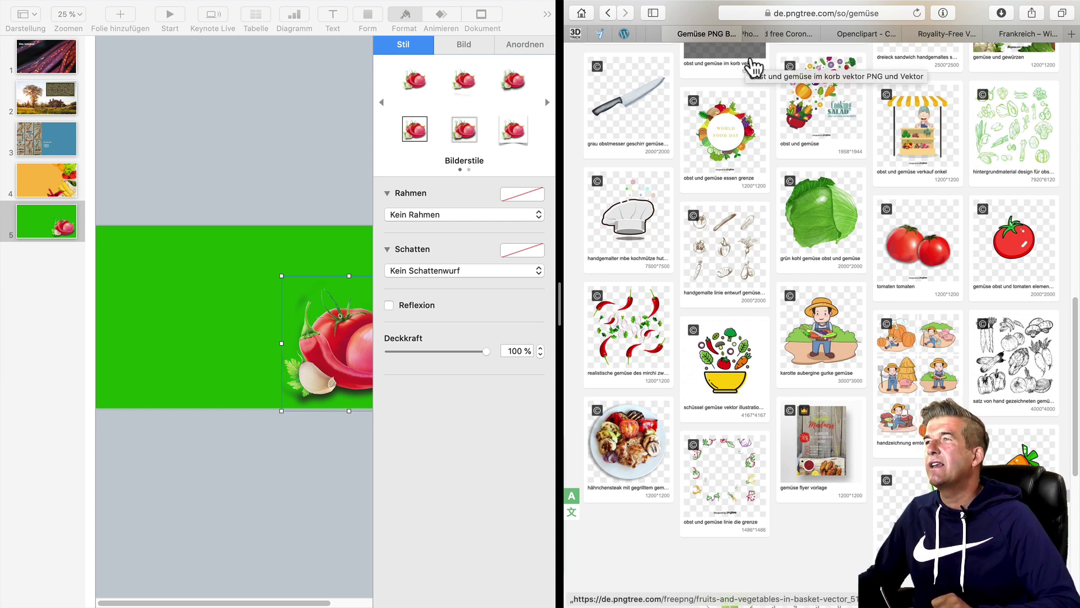
click(749, 34)
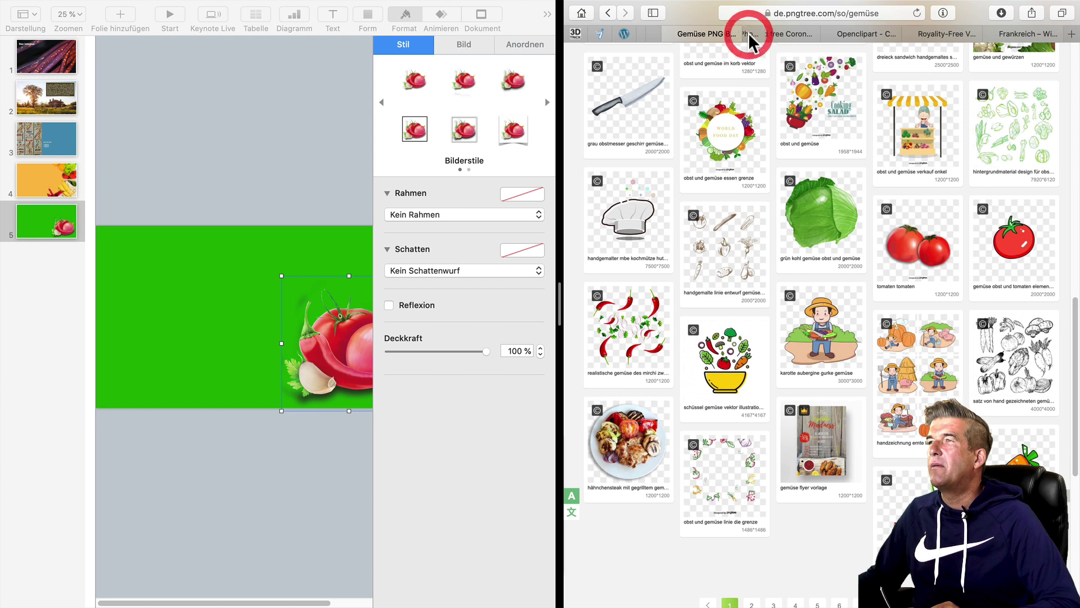
click(748, 33)
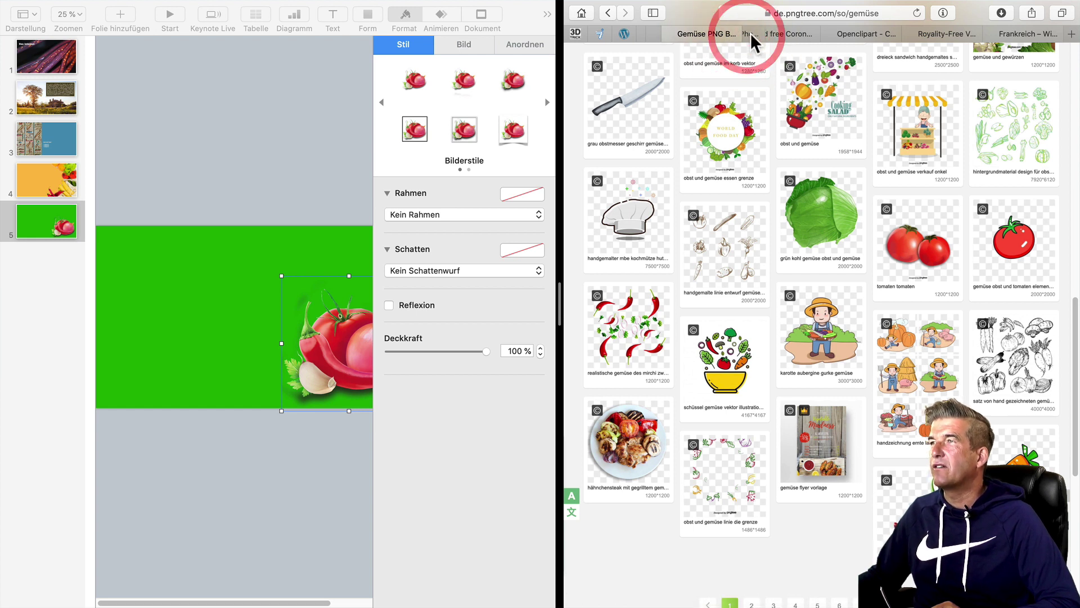
click(668, 33)
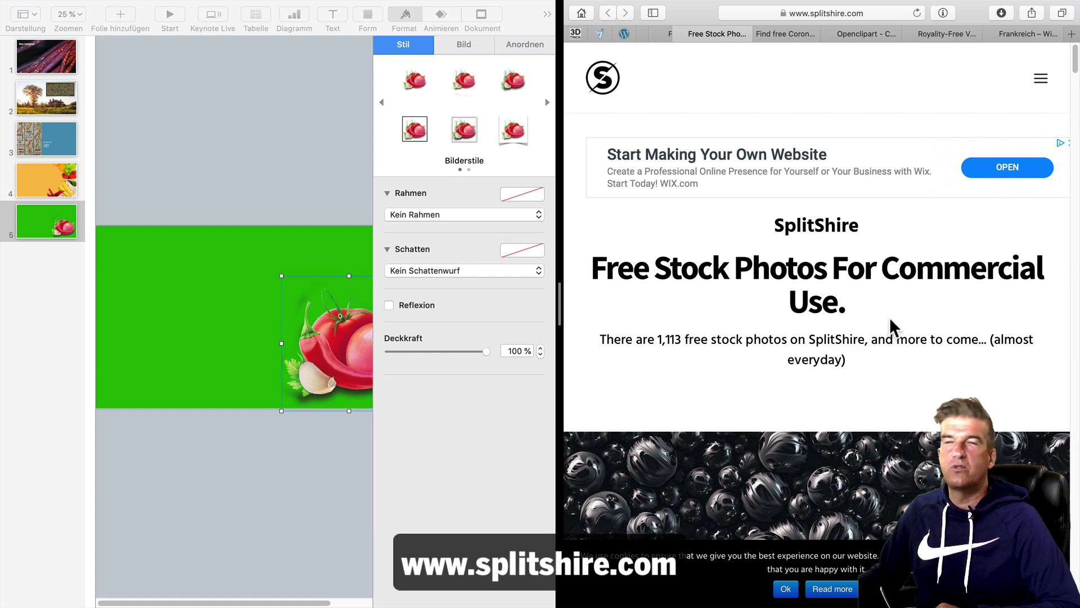
scroll(890, 316, down, 10)
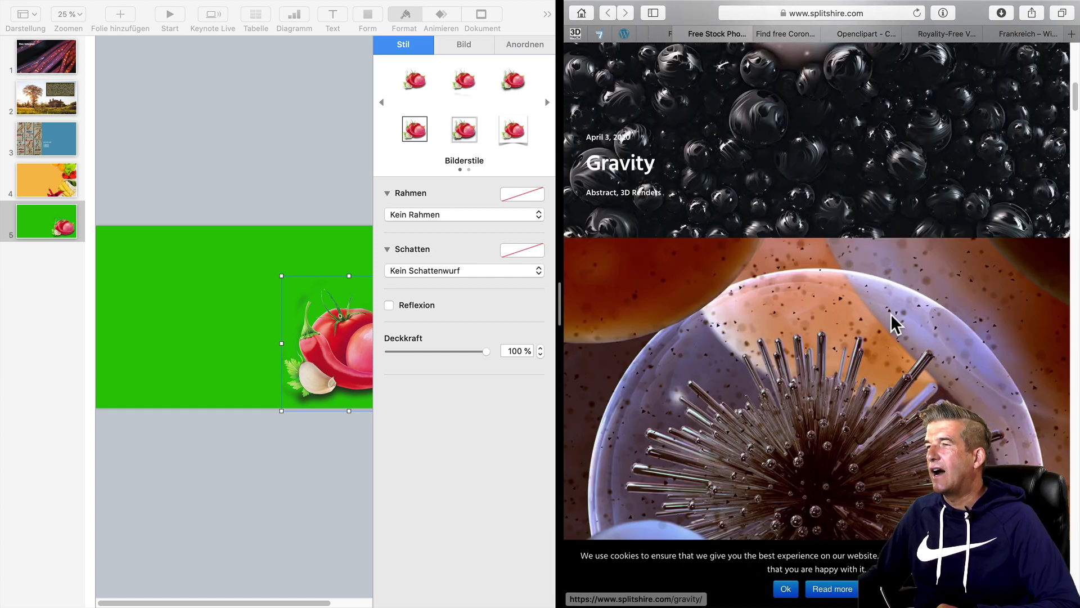
scroll(891, 313, down, 5)
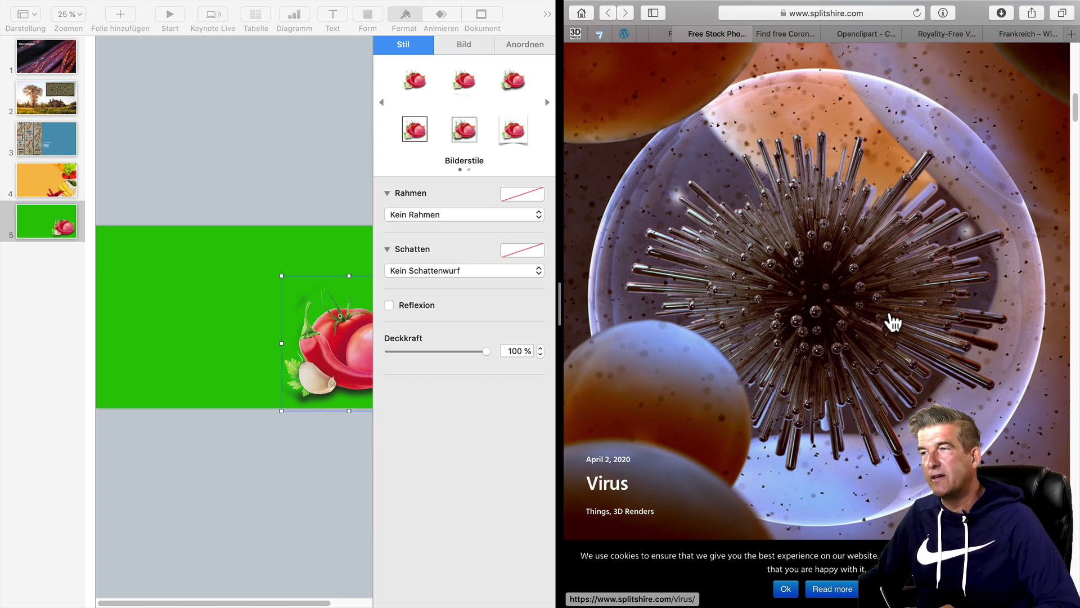
click(786, 588)
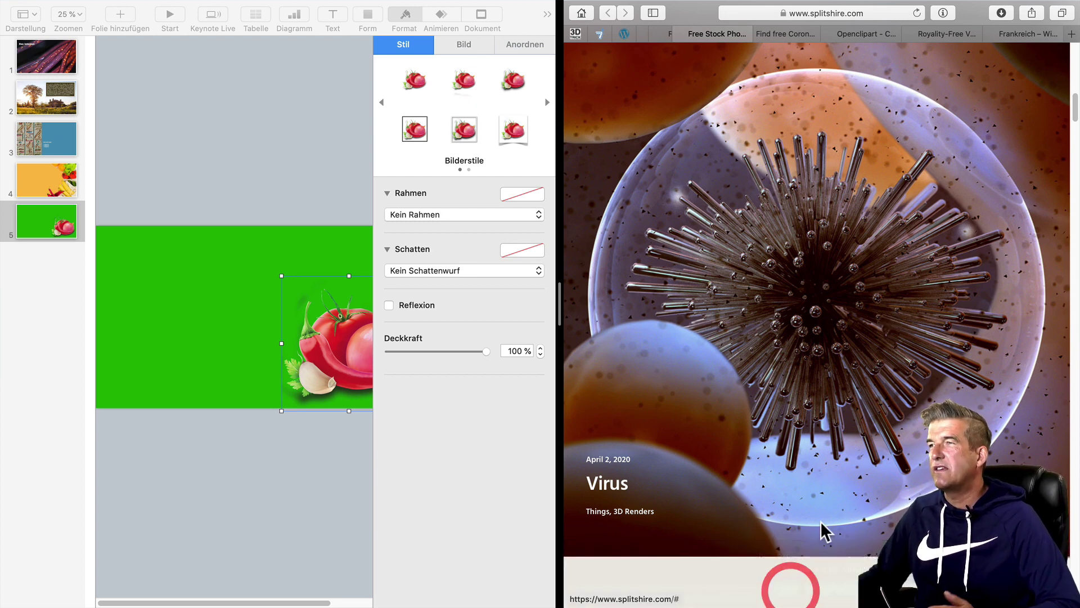
click(49, 276)
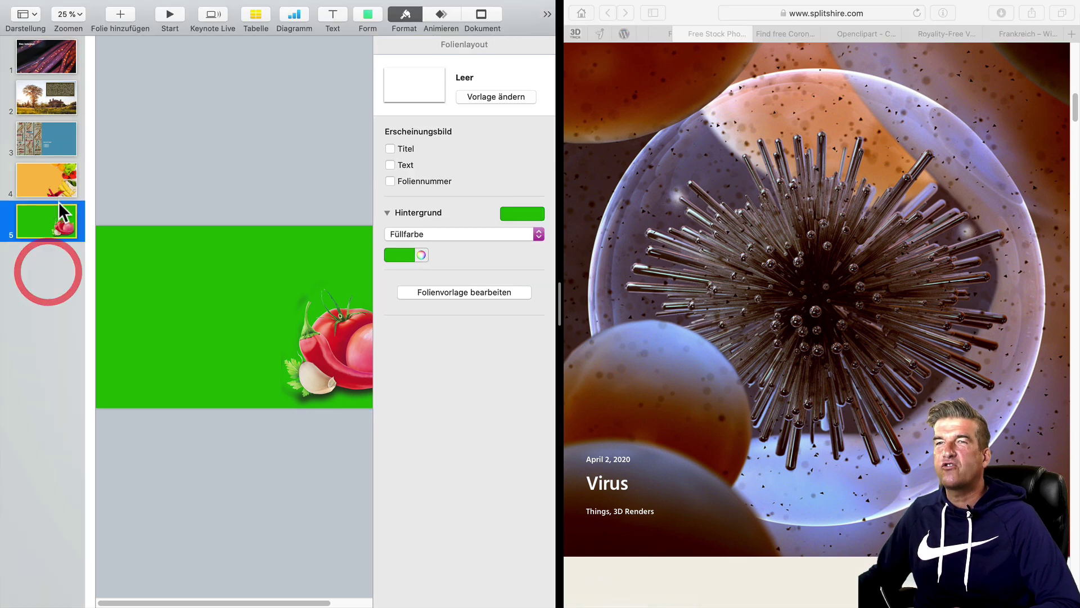
click(117, 18)
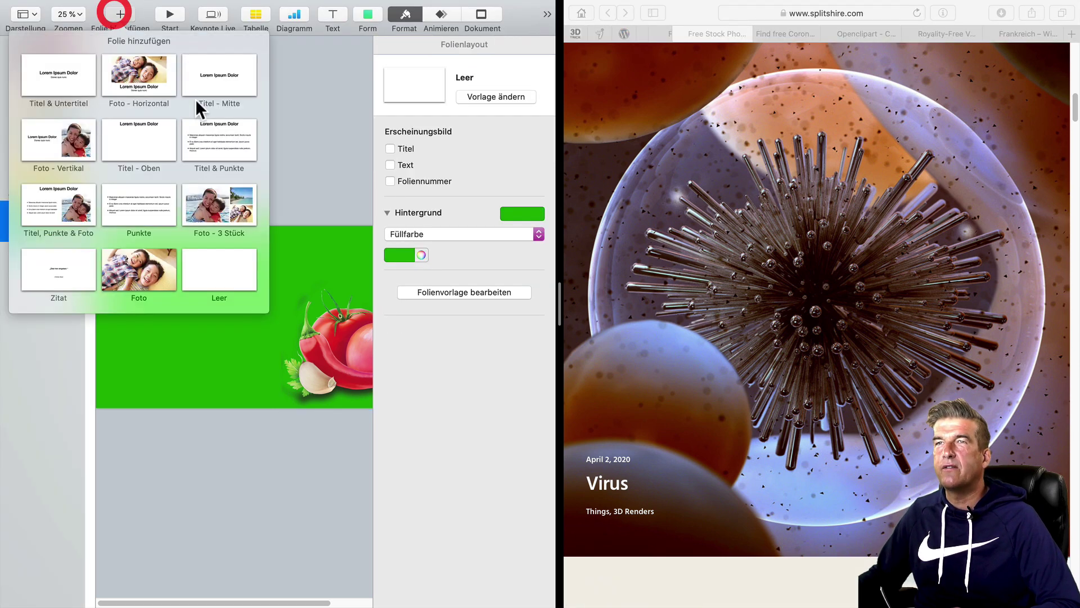
click(223, 256)
Open SplitShire's Virus photo in Safari and download it.
click(769, 325)
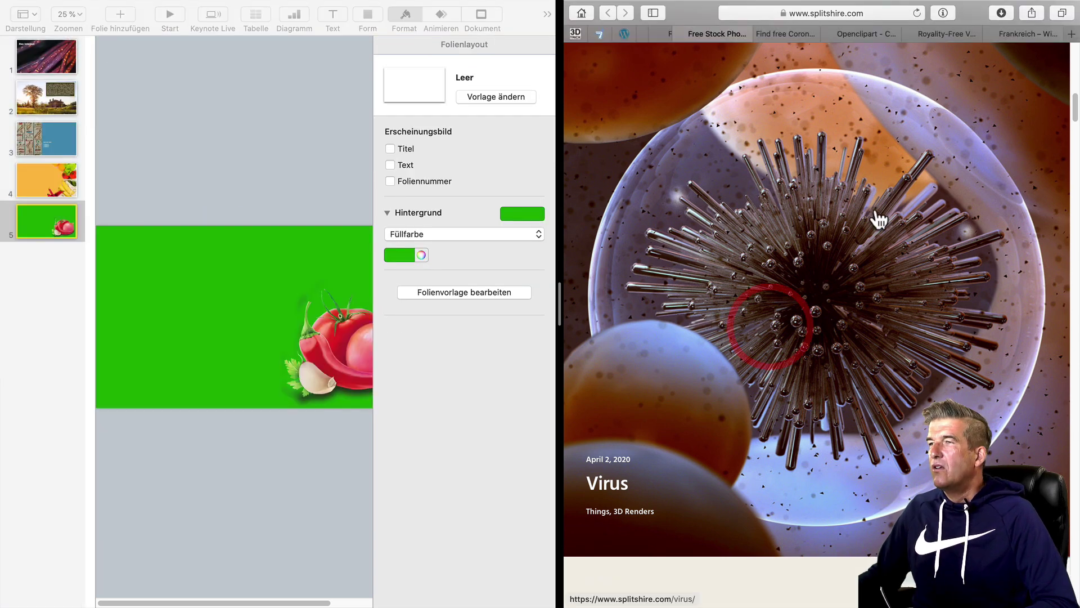
click(803, 235)
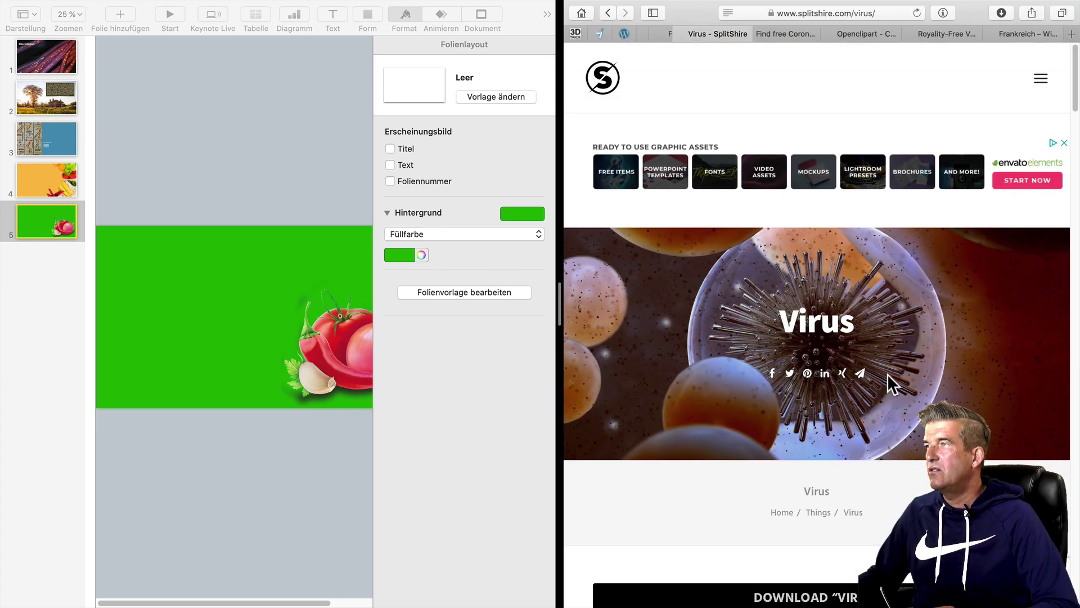
scroll(732, 315, down, 5)
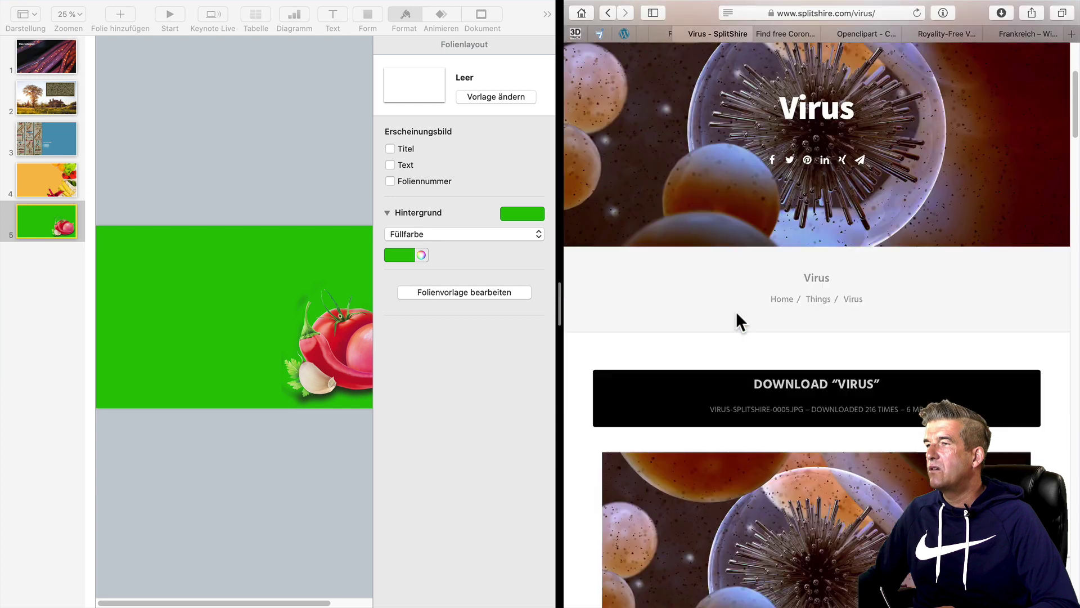
click(801, 381)
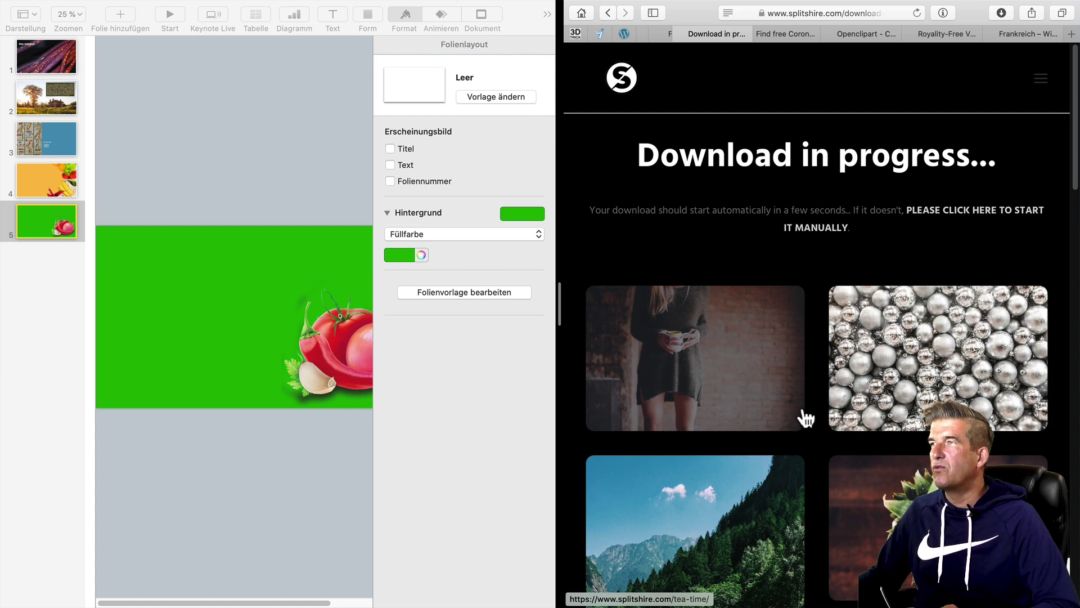
click(809, 229)
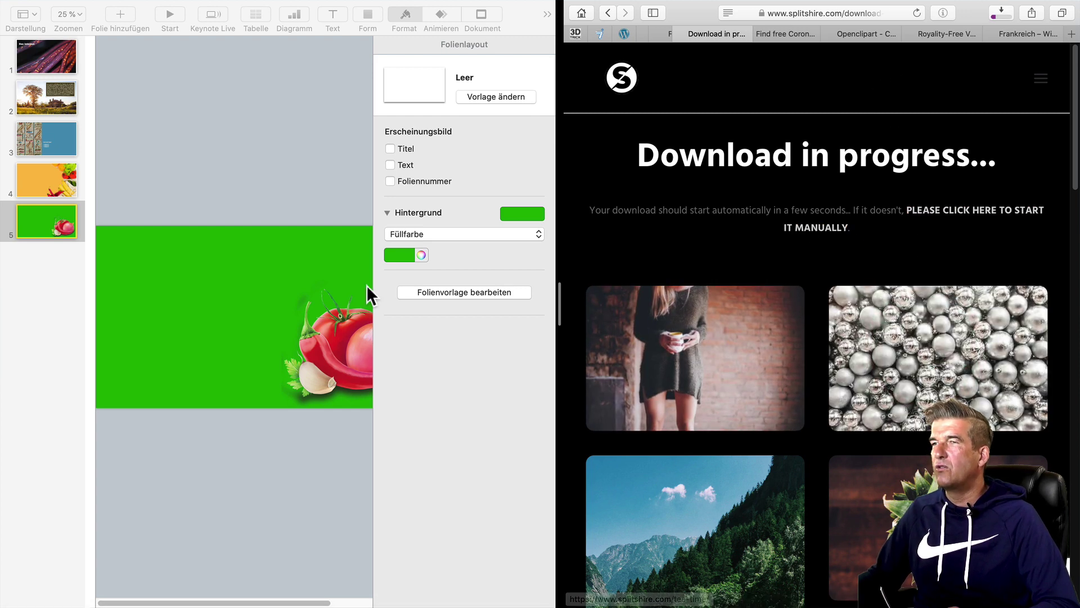
In Keynote, add a blank slide after slide 5 and place the downloaded Virus photo on it so it covers the whole slide.
click(25, 349)
click(125, 15)
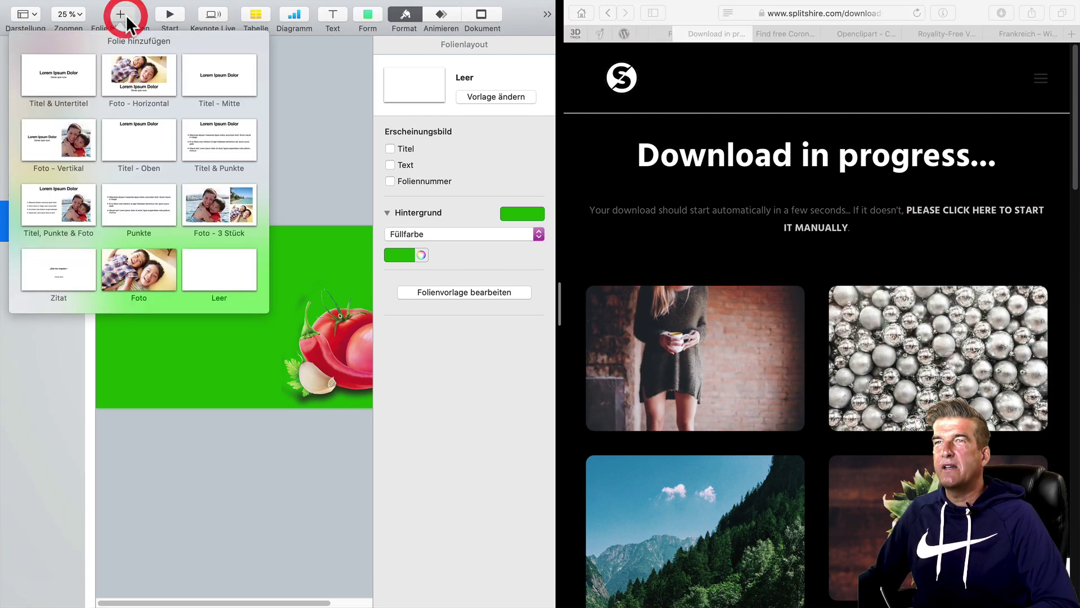
click(210, 273)
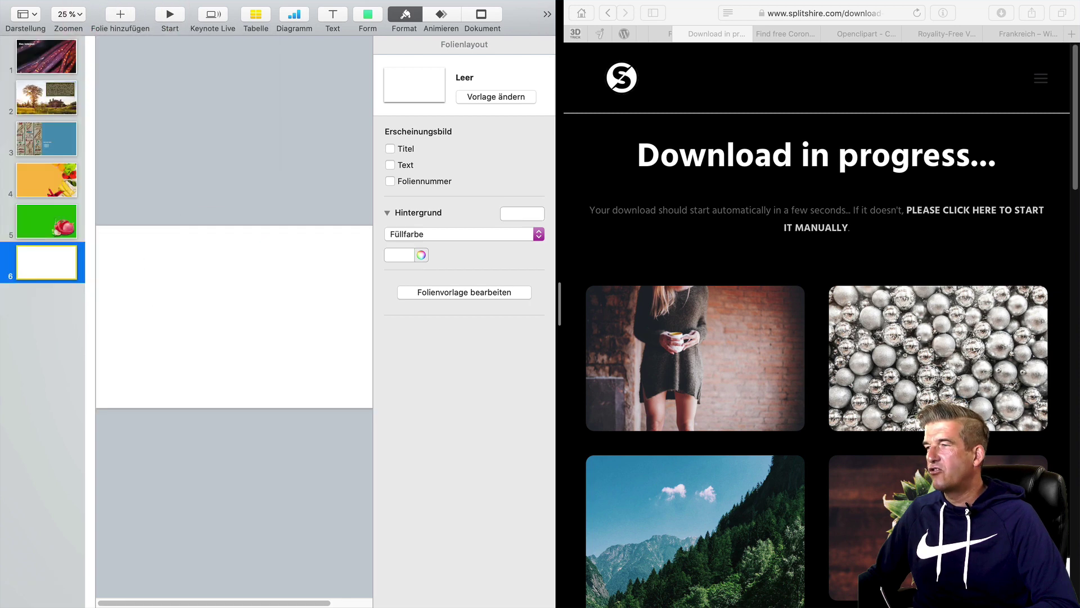
click(875, 597)
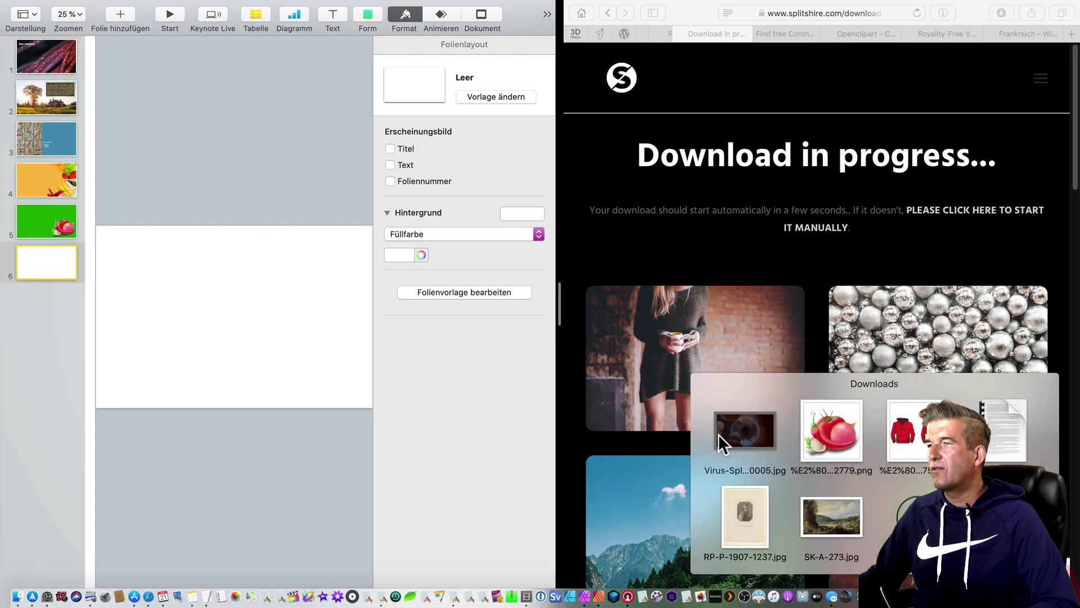
drag(723, 445, 308, 421)
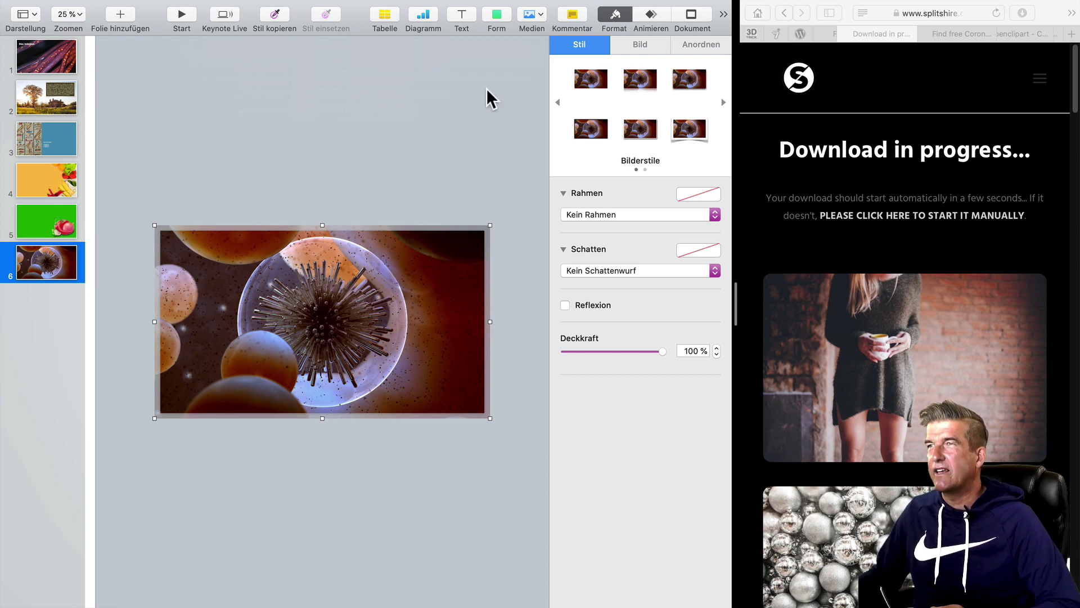
Insert a square shape on slide 6 and enlarge it into a rectangle covering the whole slide.
click(498, 28)
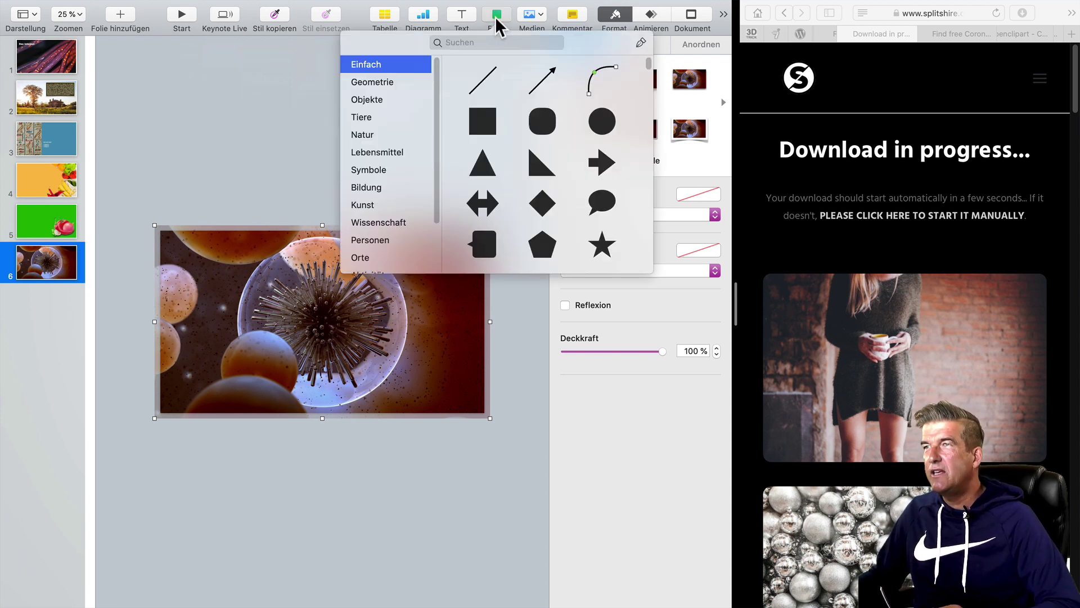
click(484, 122)
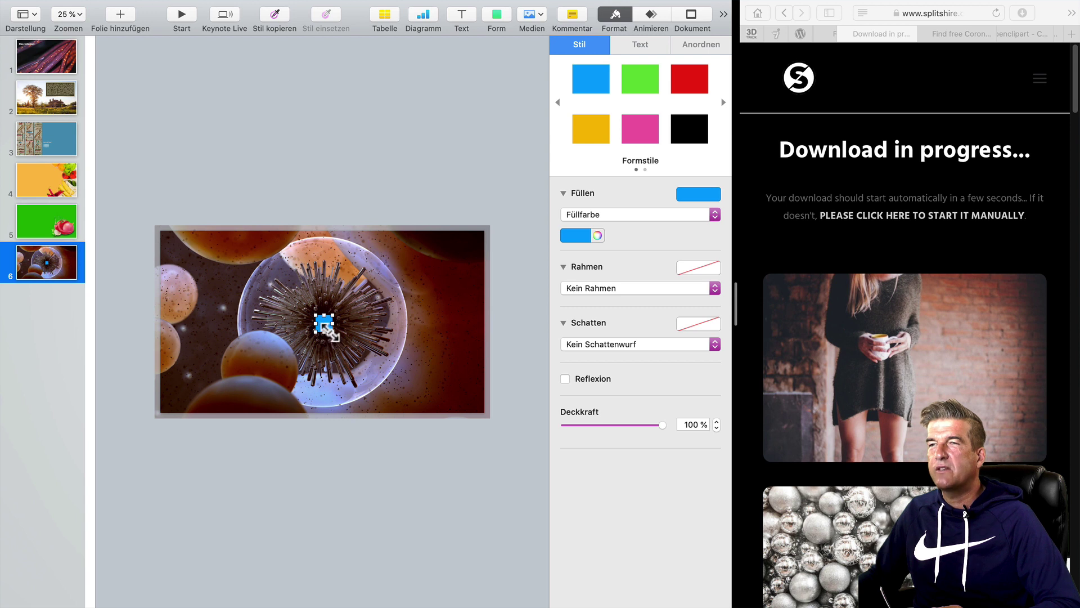
drag(332, 332, 484, 414)
drag(316, 315, 155, 226)
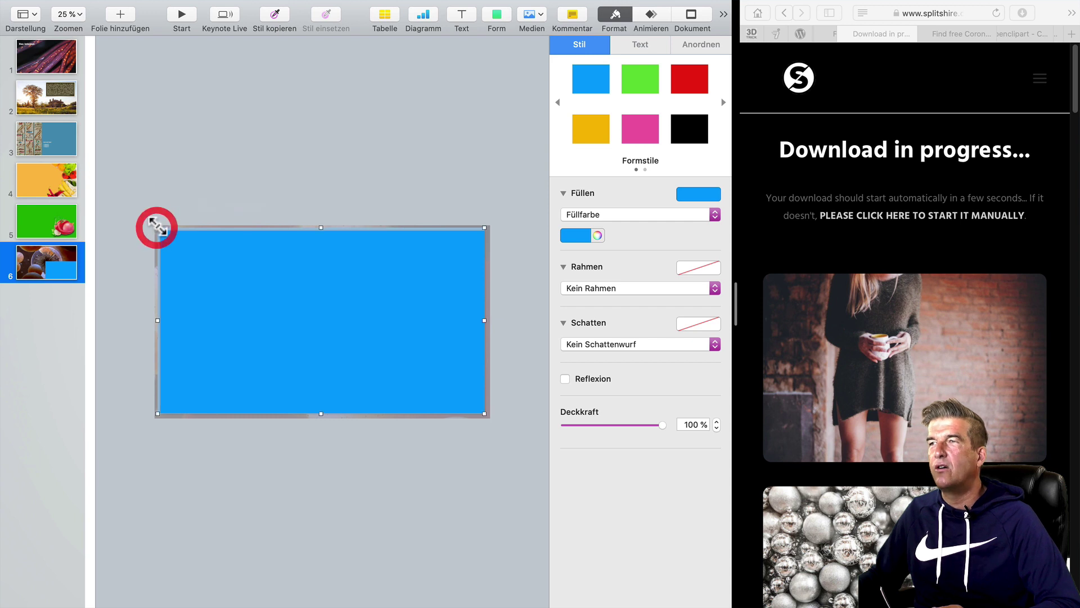
Fill the rectangle with an advanced gradient (Erweiterter Verlauf) running at an angle of 0°.
click(596, 217)
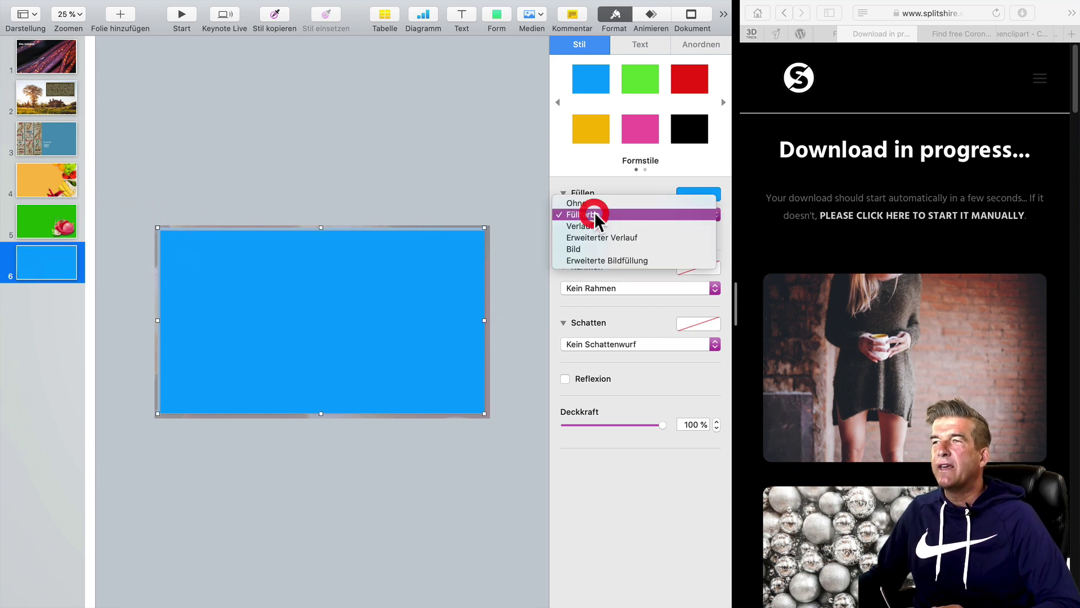
click(645, 239)
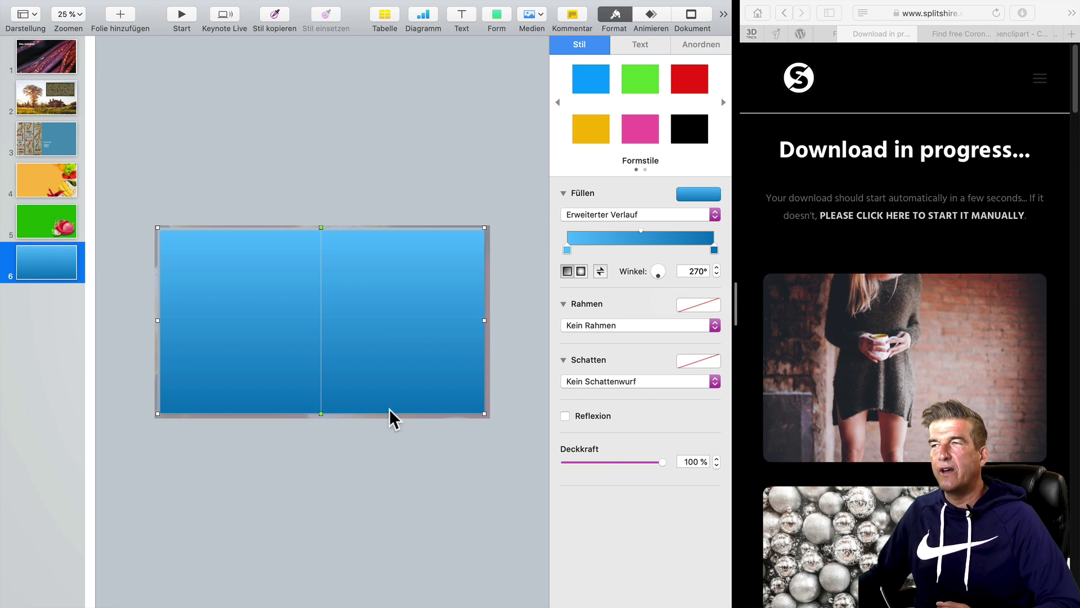
click(717, 268)
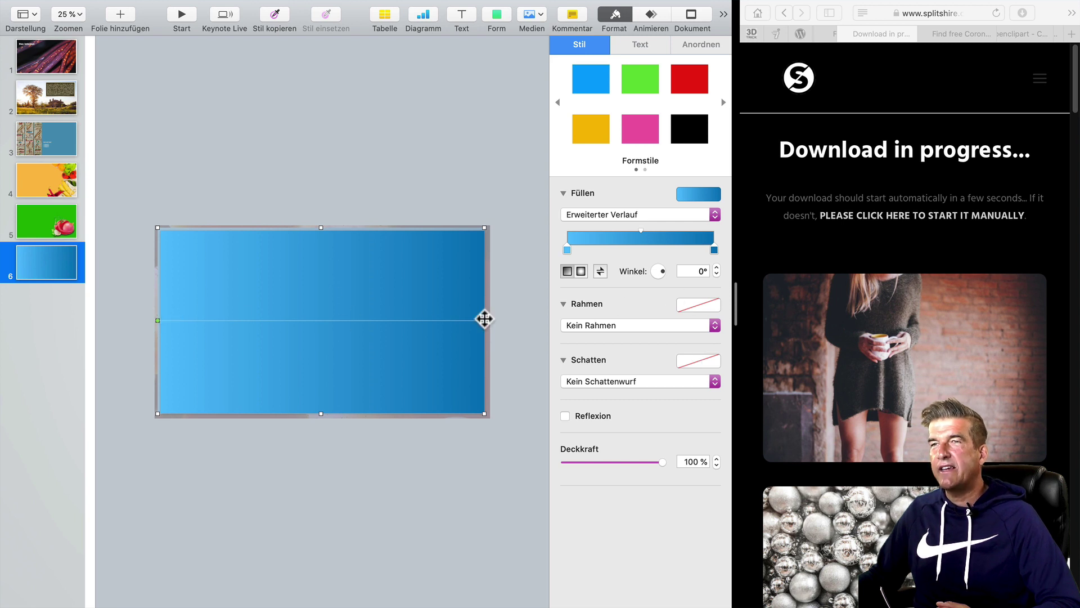
Add a third colour stop in the middle of the rectangle's gradient and make it magenta.
click(641, 247)
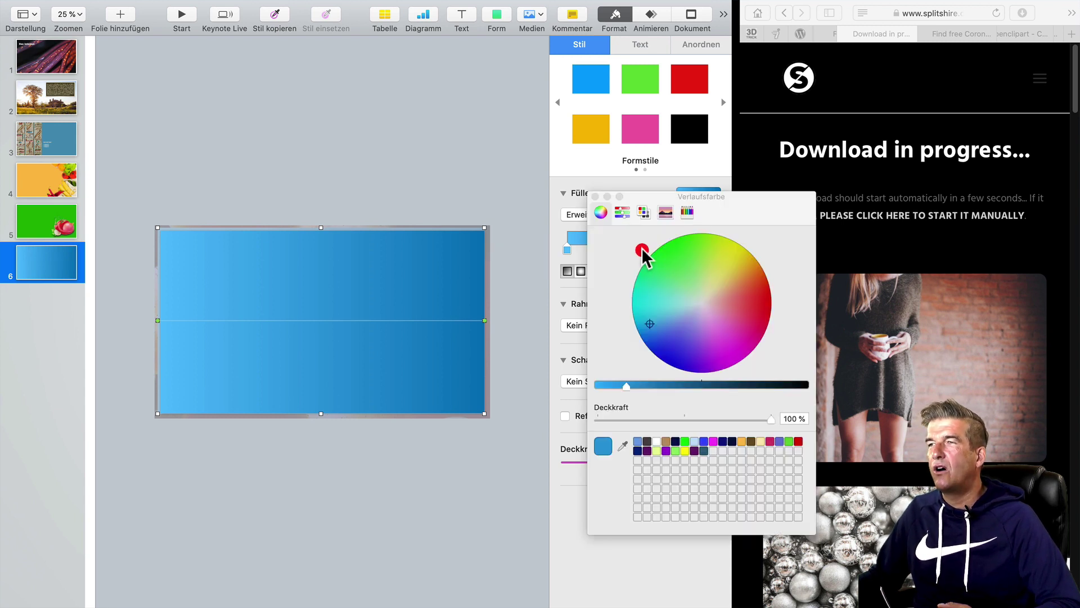
click(714, 442)
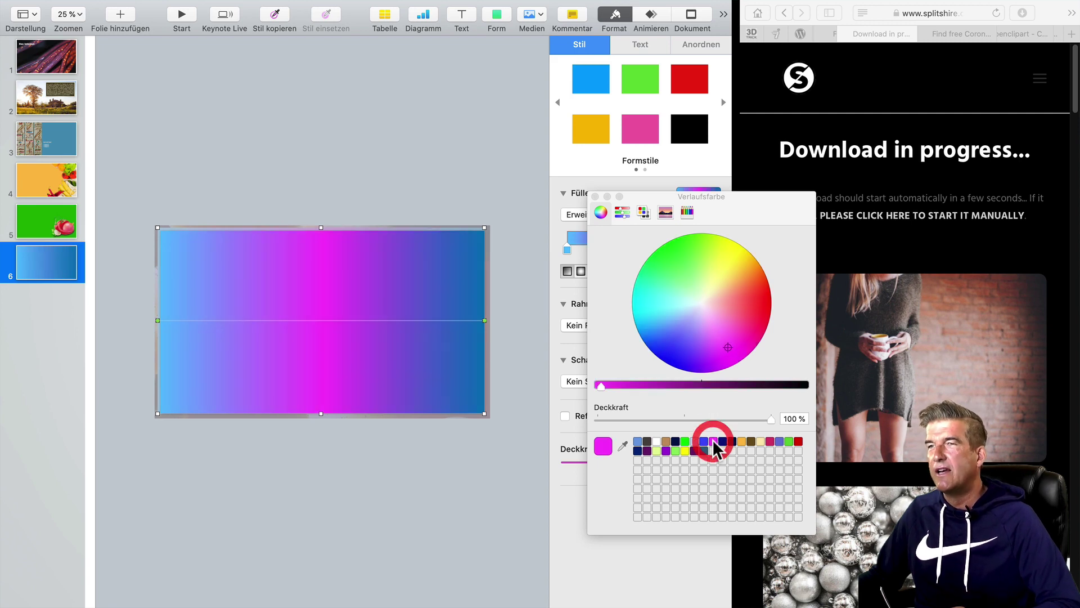
click(595, 197)
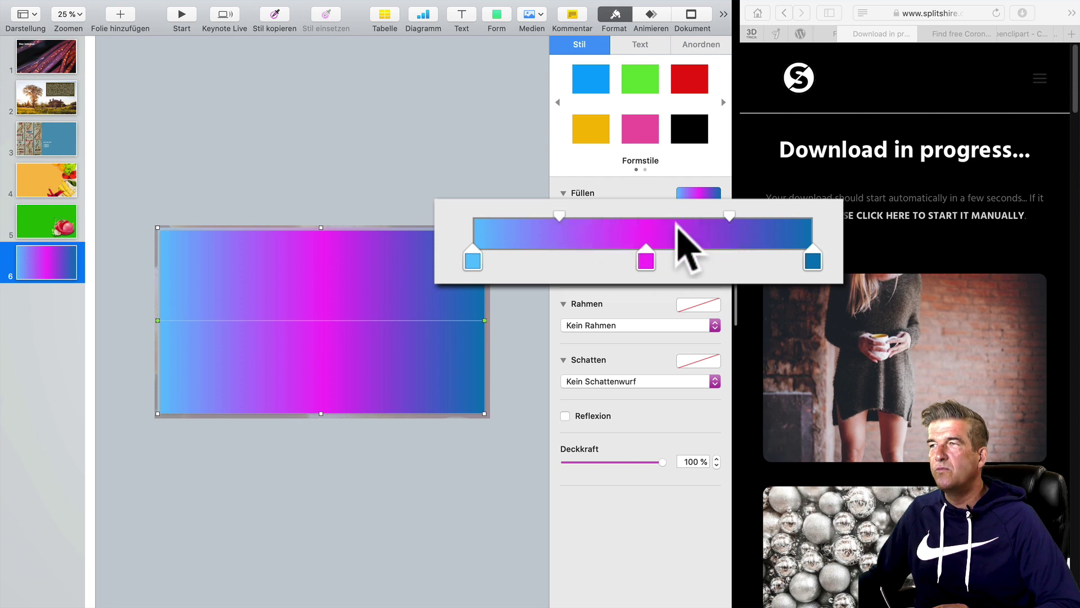
Try narrowing the gradient's magenta band by moving both transition midpoints toward the middle stop, and spread them back out.
drag(552, 219, 625, 220)
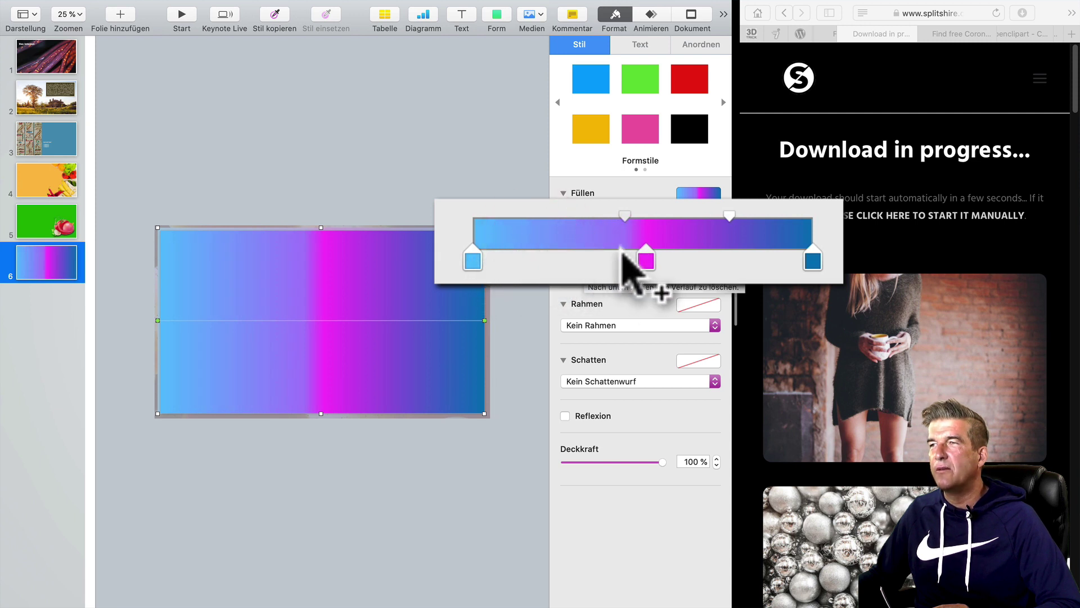
drag(729, 216, 674, 217)
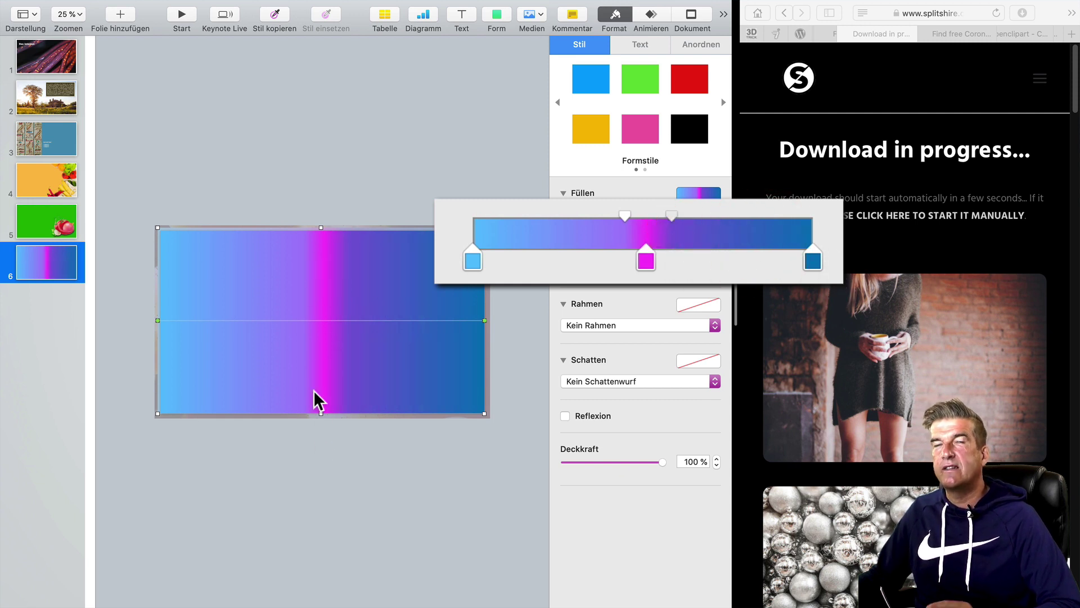
drag(624, 217, 564, 220)
drag(671, 217, 737, 224)
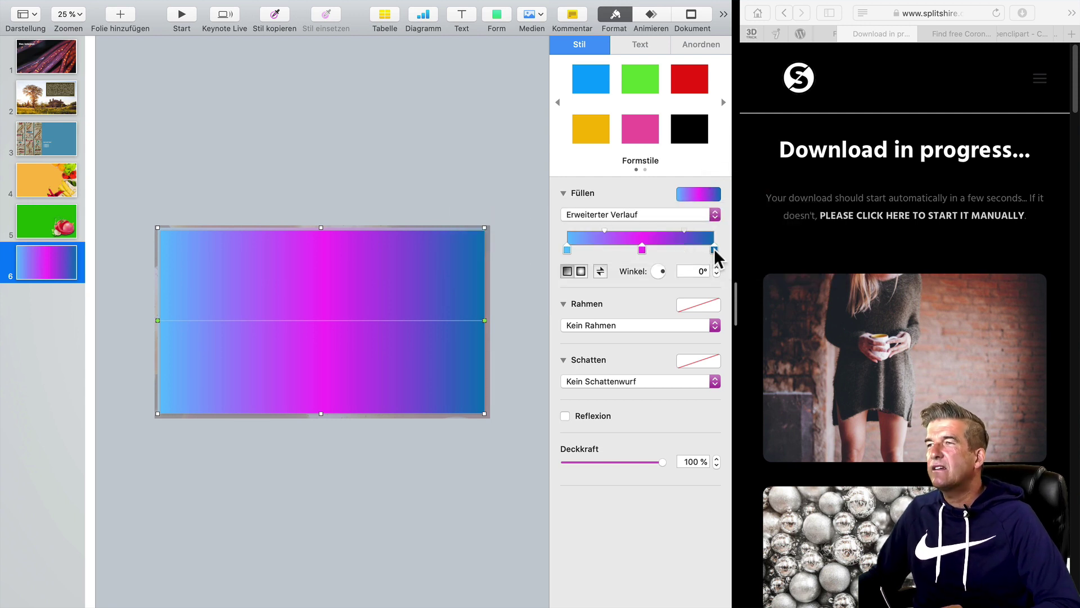
Set the opacity of the gradient's dark blue end stop to 0 %.
double_click(714, 250)
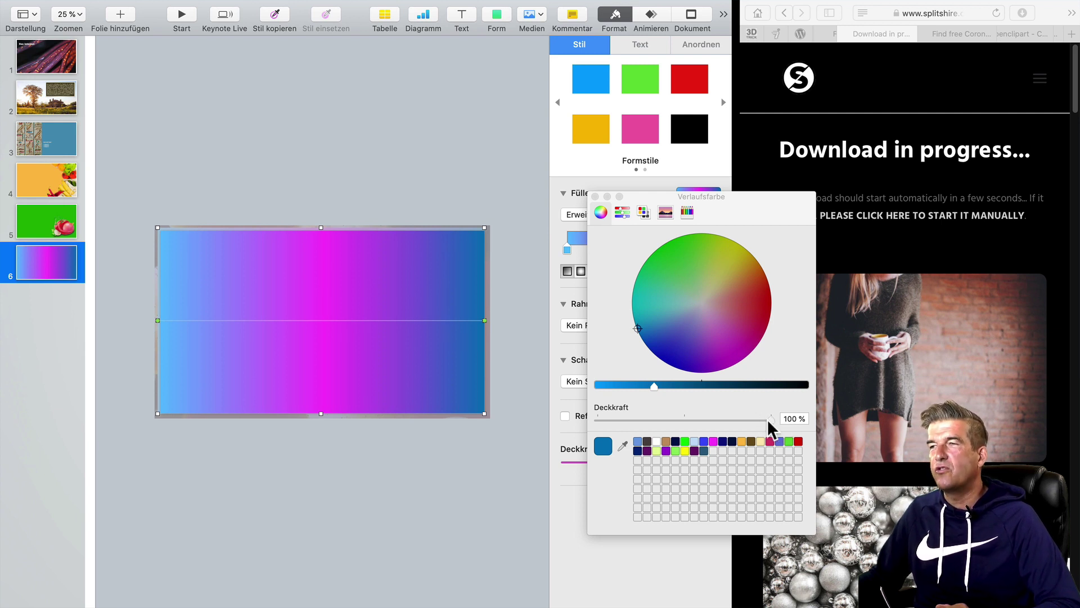
drag(768, 422, 611, 433)
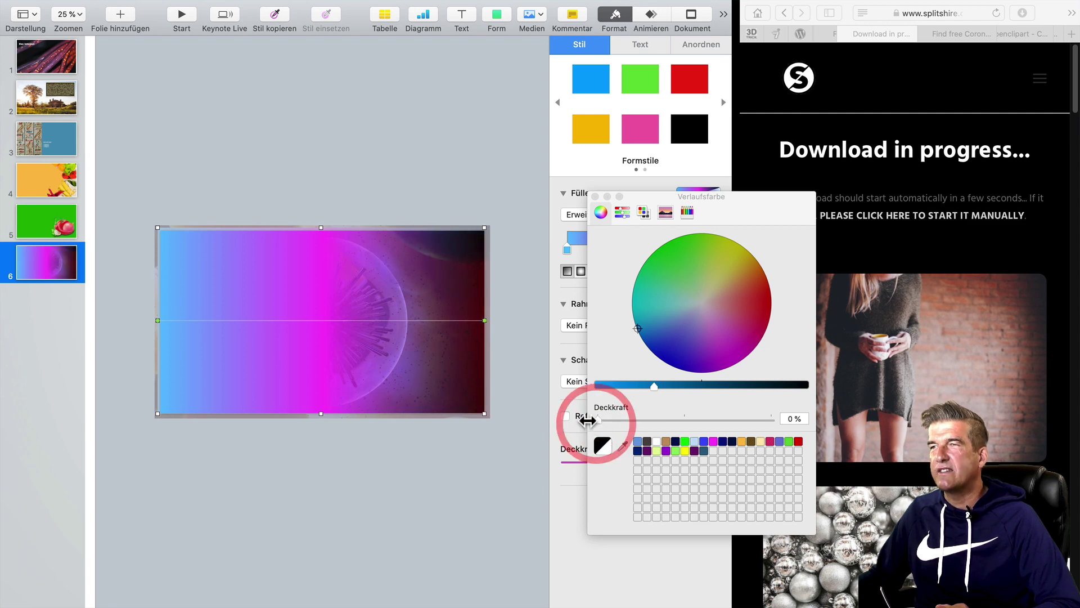
click(594, 196)
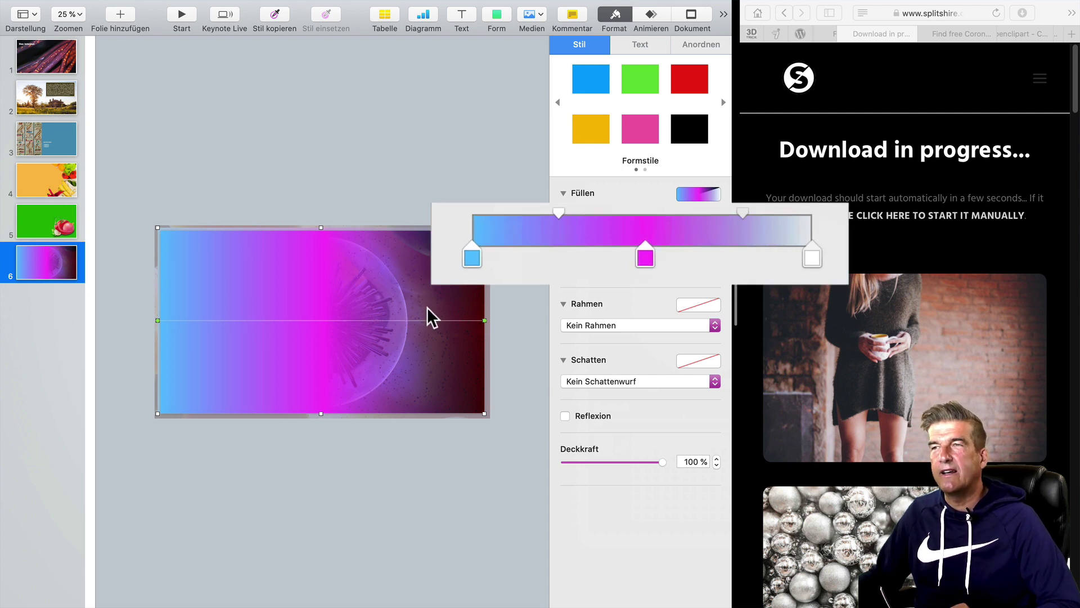
Recolour the gradient's middle stop with the light blue sampled from the rectangle's left end.
double_click(645, 251)
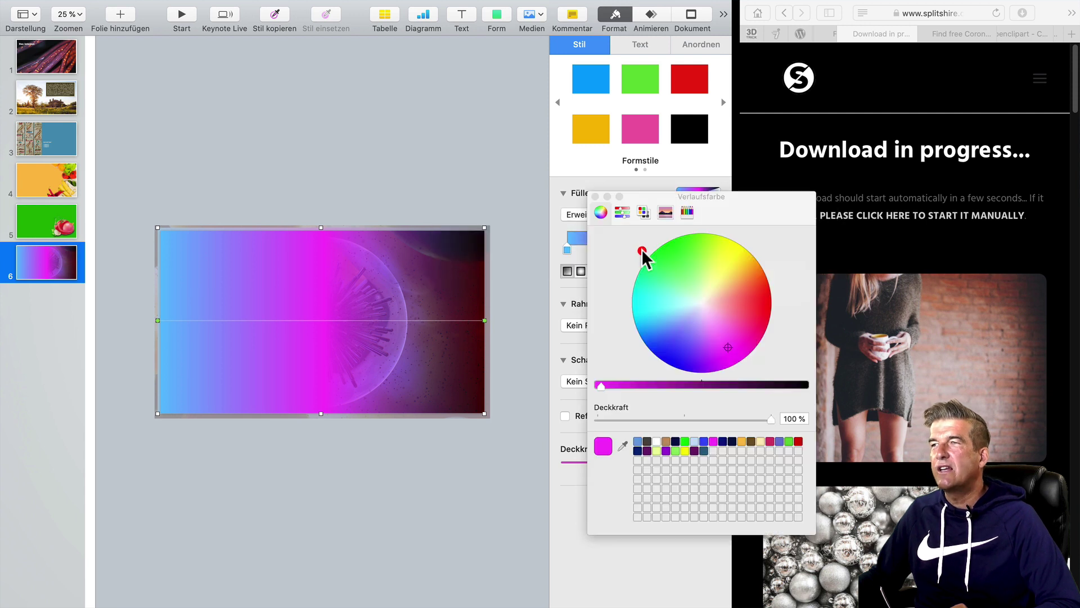
click(623, 446)
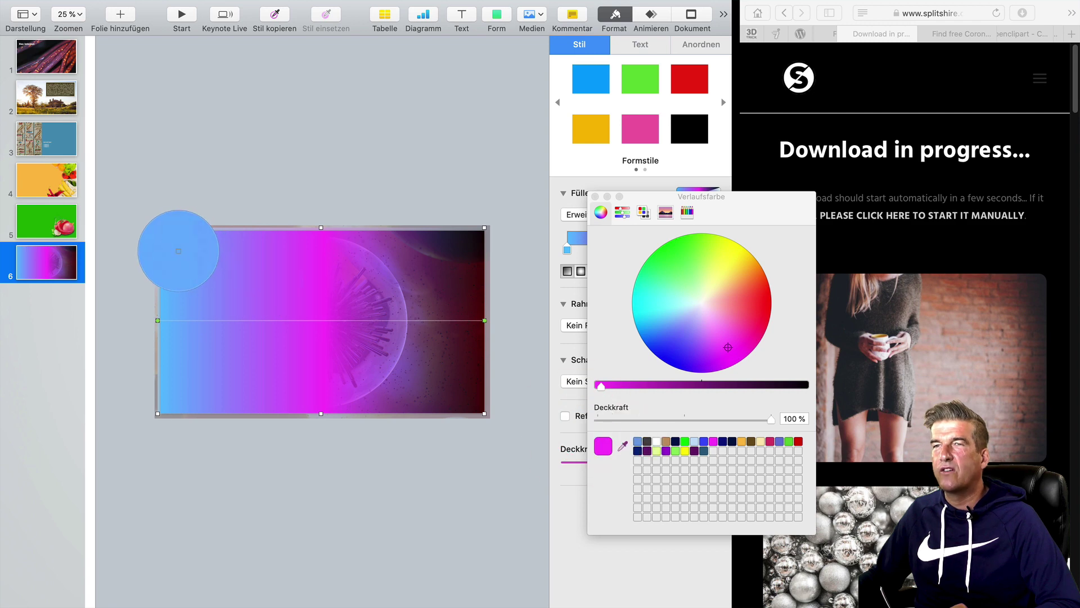
click(178, 251)
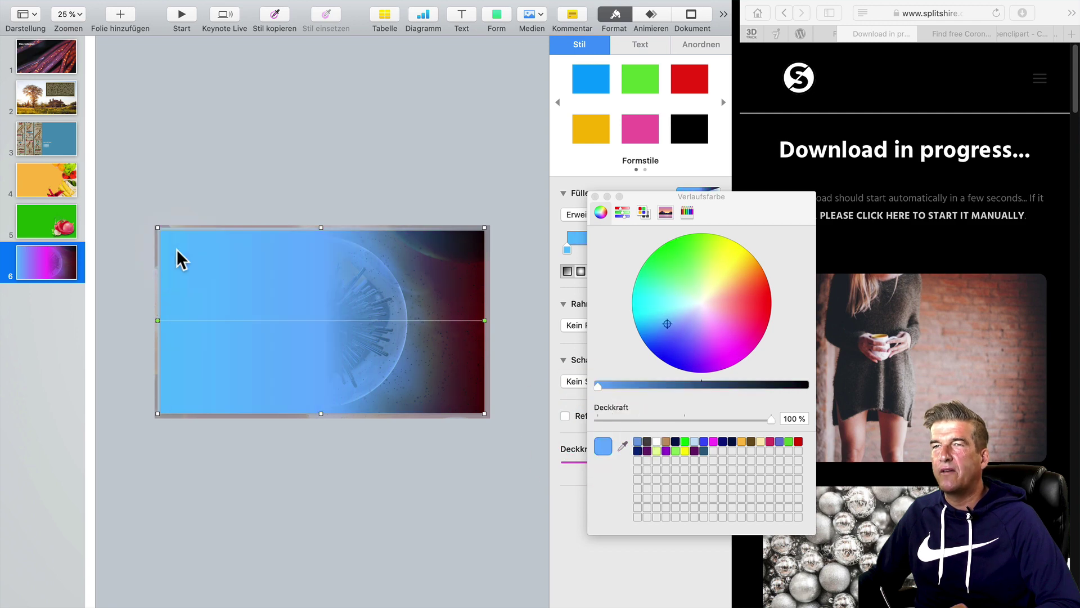
click(594, 196)
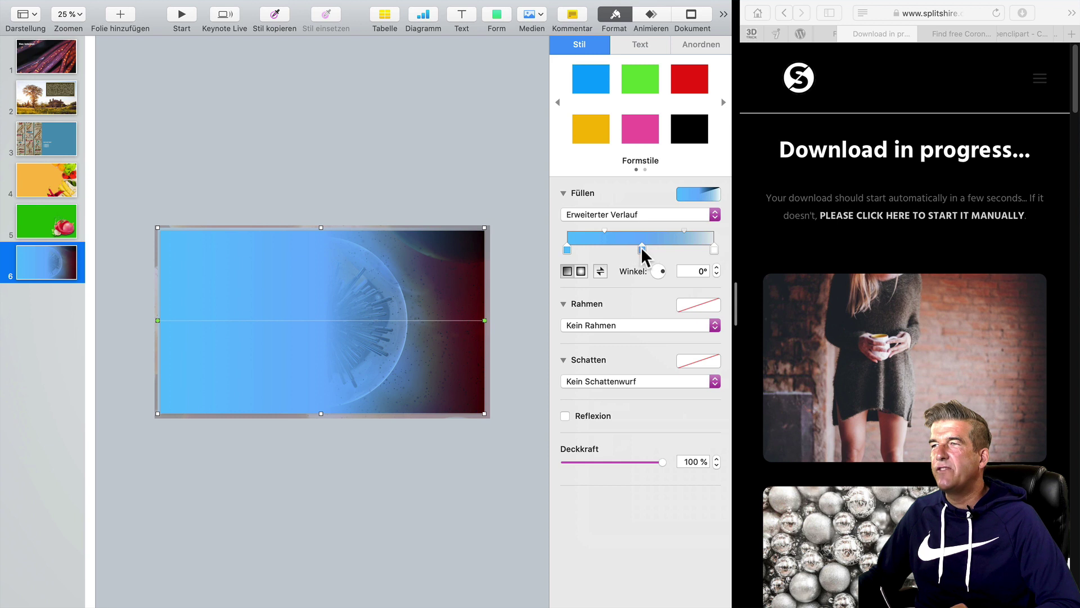
Shift the gradient's middle stop toward the opaque end and tighten the following transition midpoint against it to uncover more of the photo.
drag(642, 250, 622, 249)
click(670, 232)
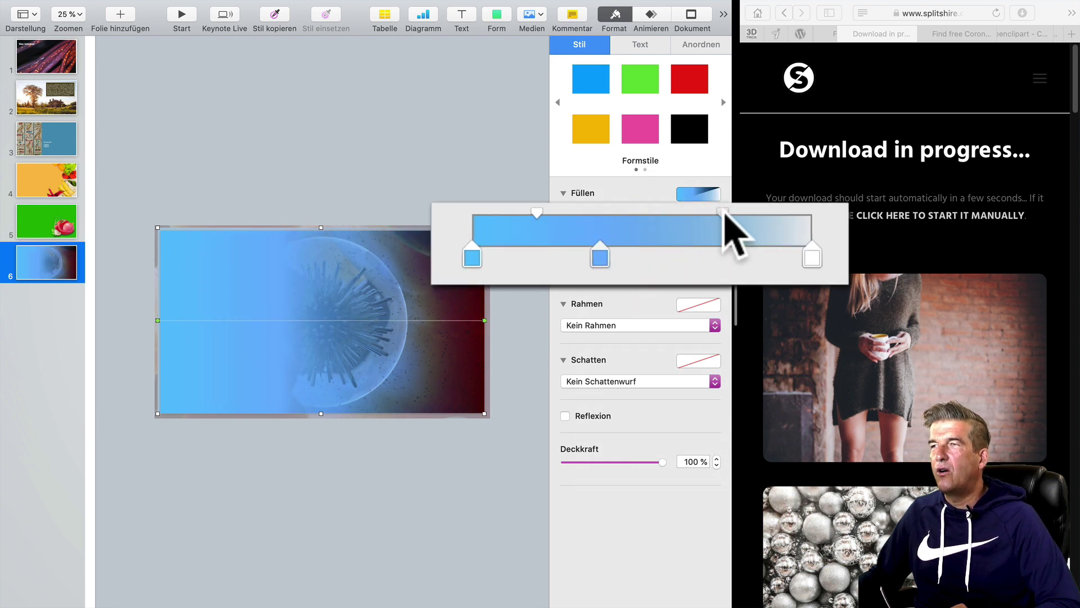
drag(716, 212, 625, 214)
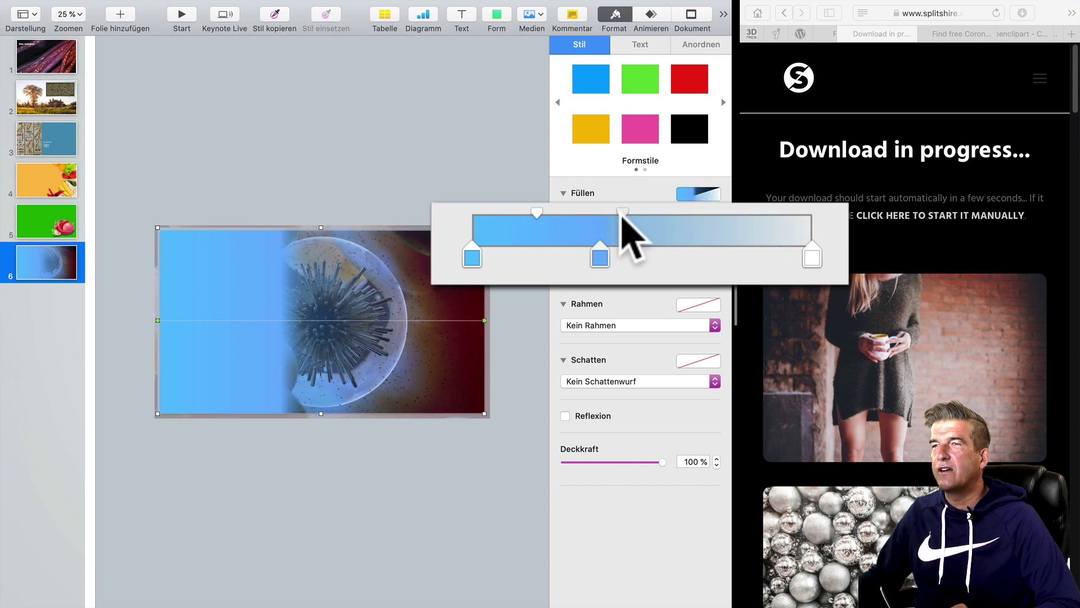
drag(600, 256, 570, 256)
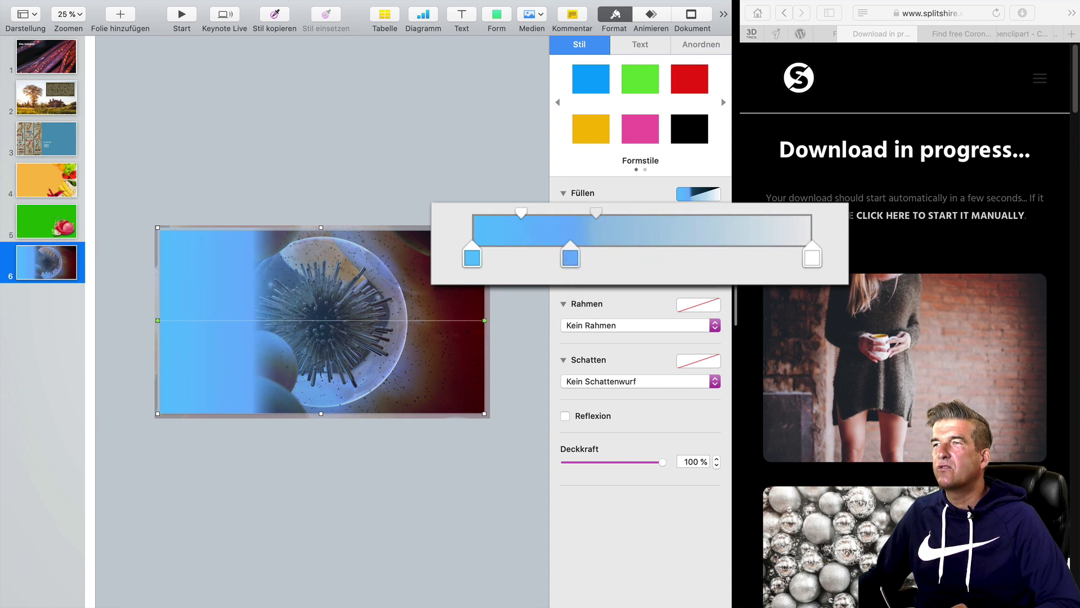
drag(595, 213, 580, 214)
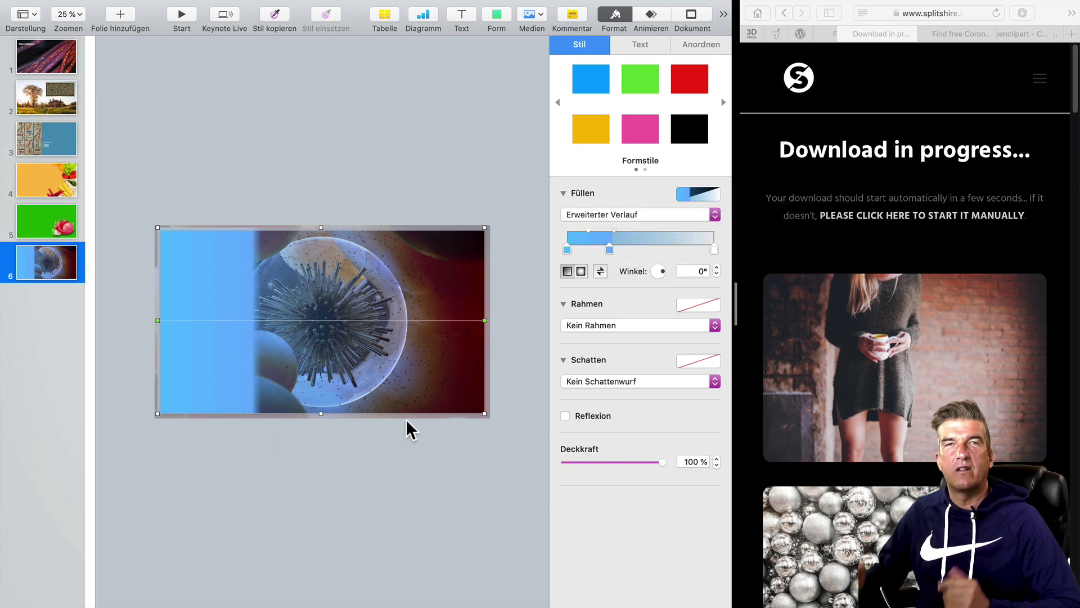
click(440, 461)
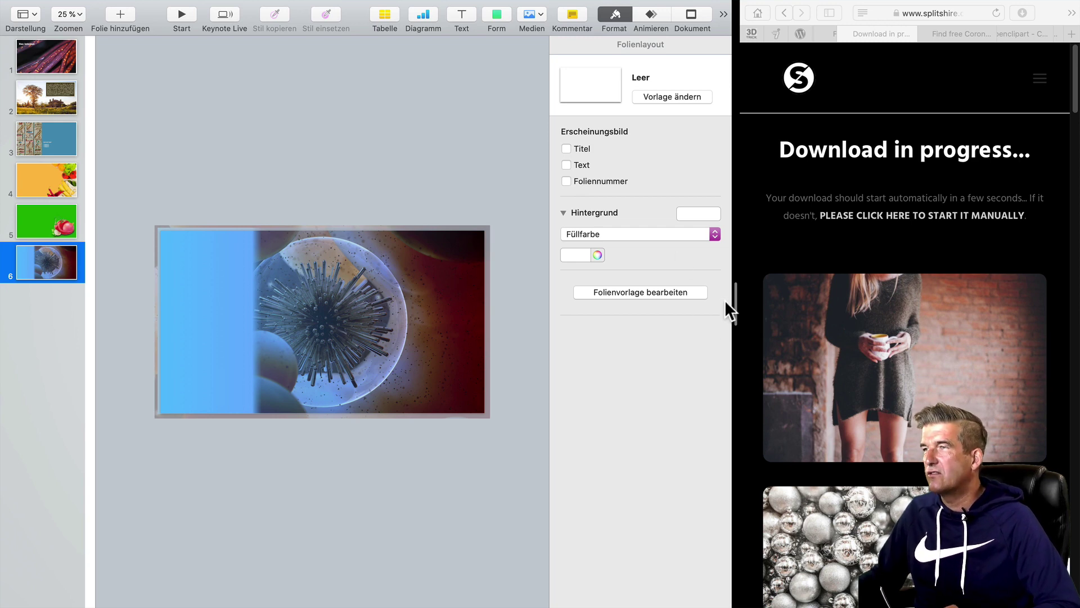
Widen the browser beside the presentation, switch to the openclipart.org page and look through its newest clipart.
drag(736, 302, 350, 309)
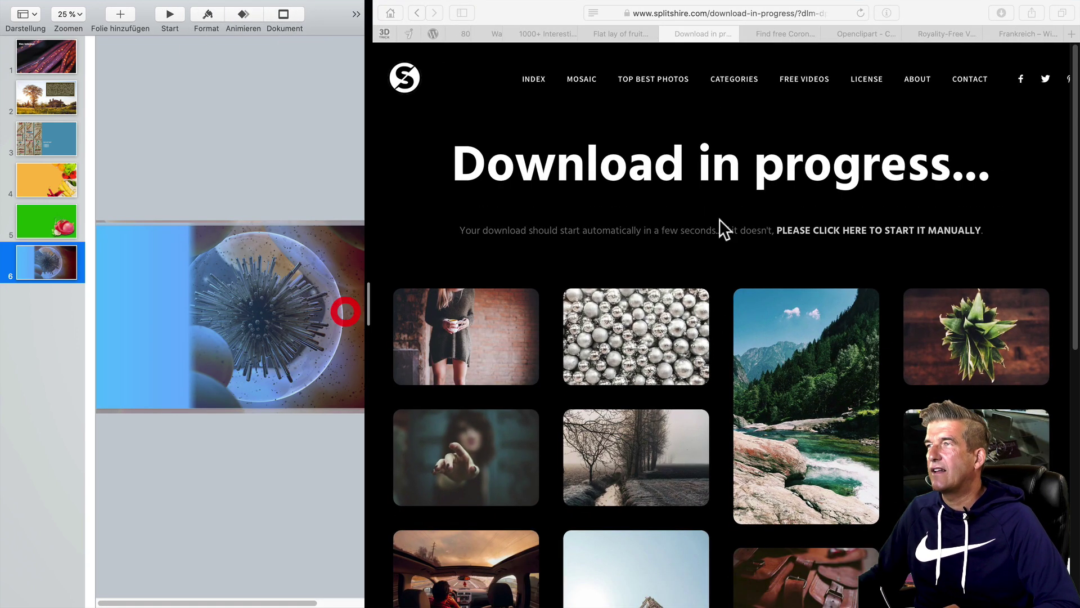
click(860, 36)
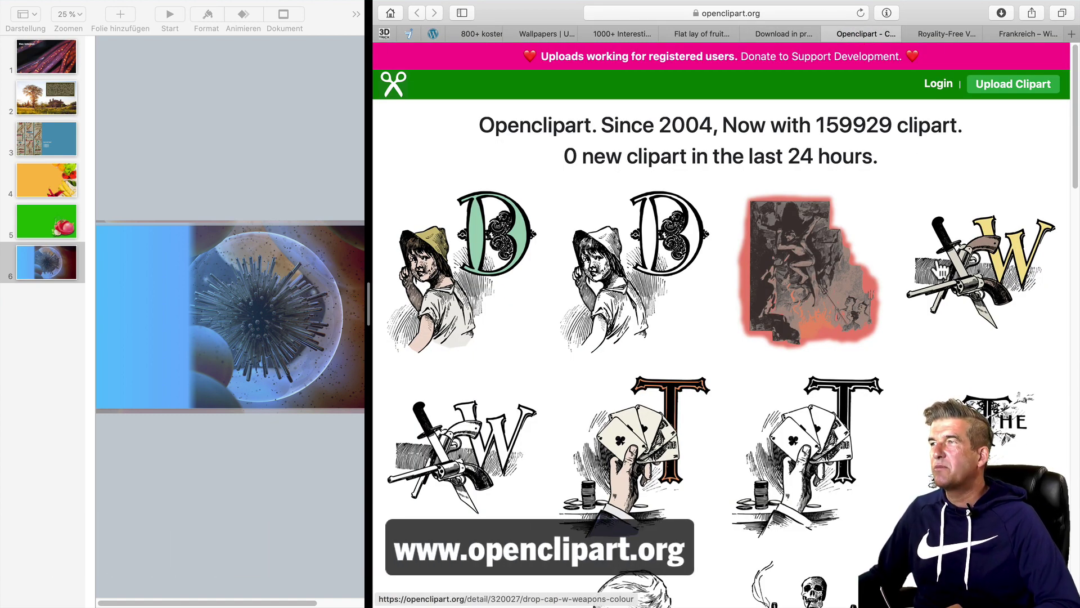
scroll(684, 336, down, 5)
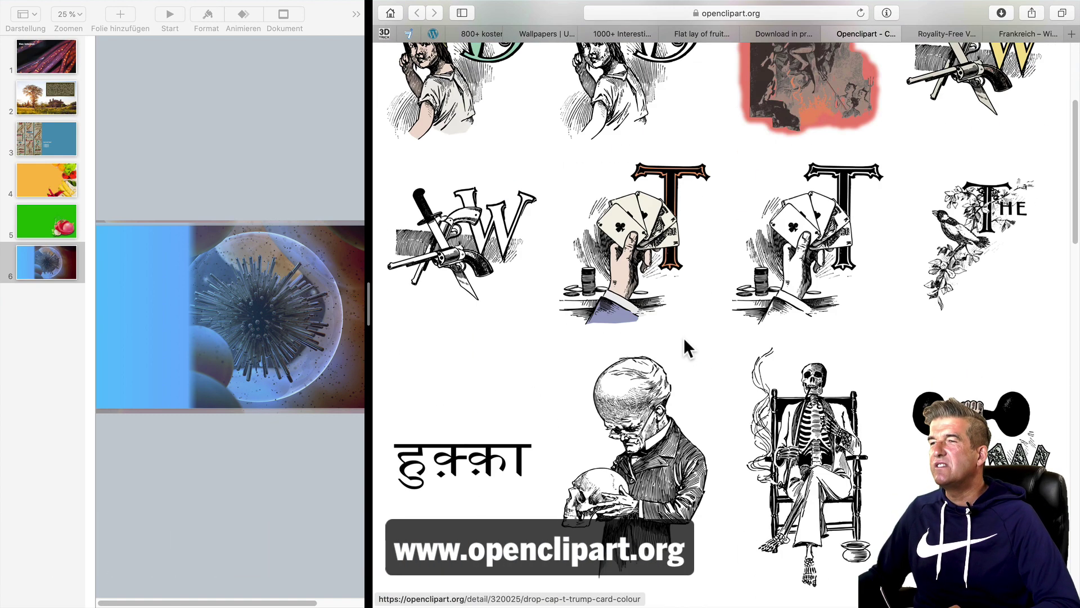
scroll(709, 428, down, 15)
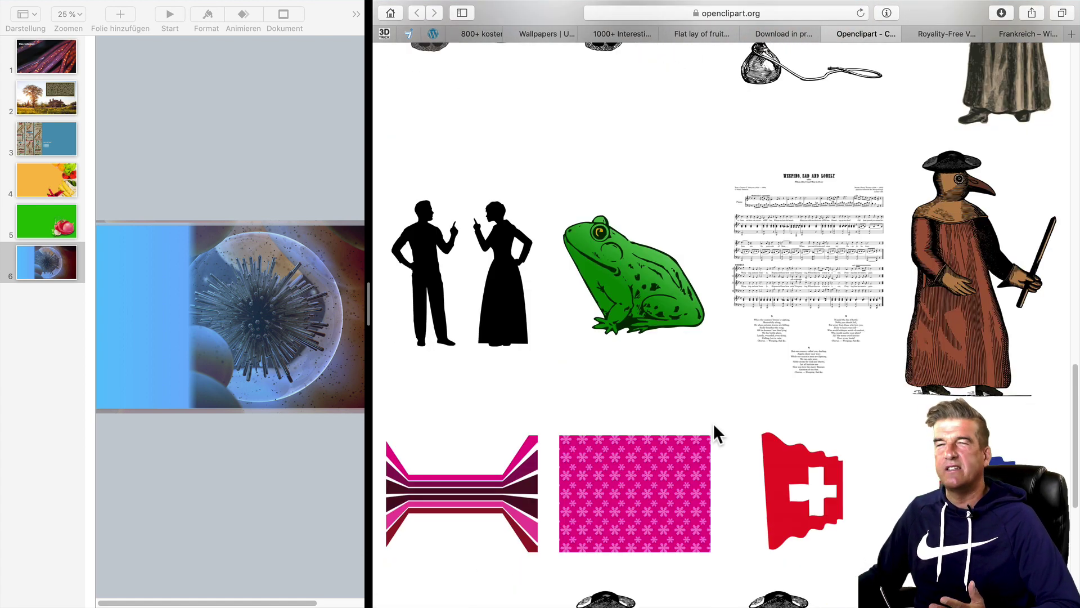
scroll(714, 426, down, 6)
Browse the full Openclipart listing through to page 3 for a suitable illustration.
click(735, 493)
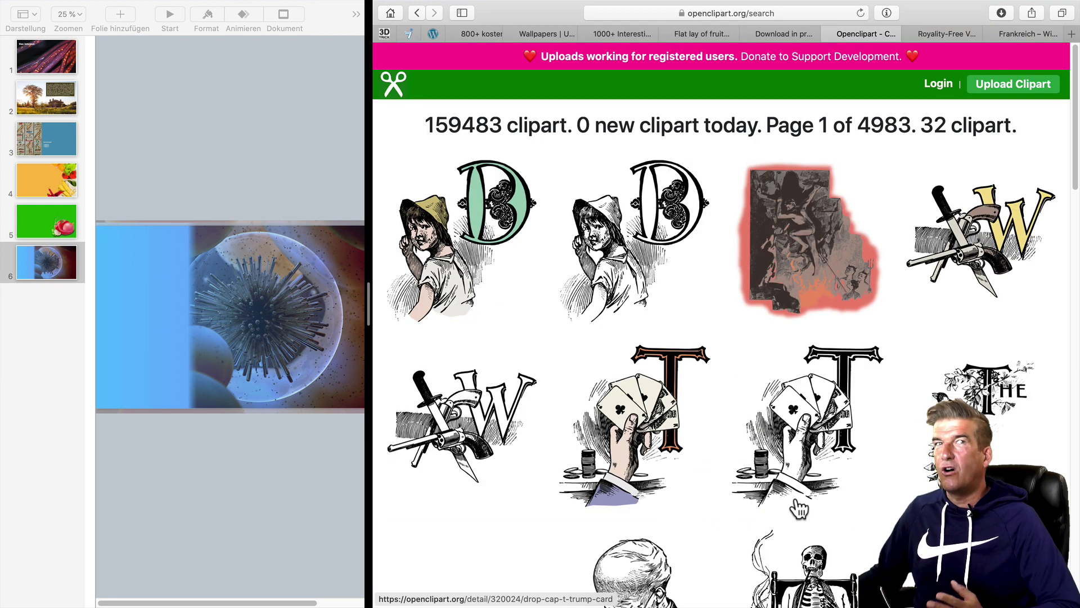
scroll(793, 495, down, 12)
scroll(785, 482, down, 8)
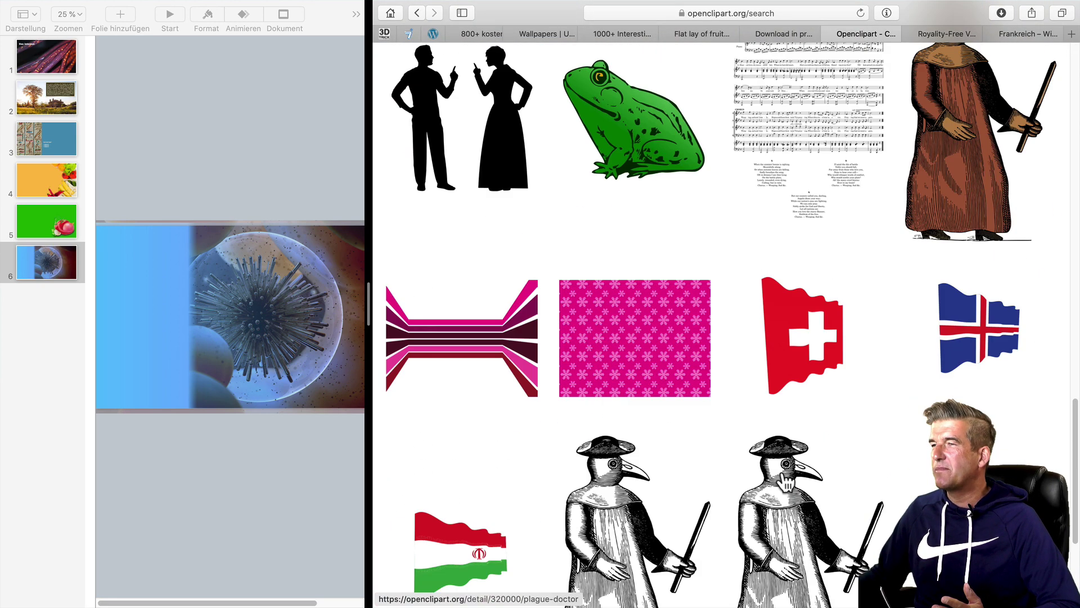
click(783, 485)
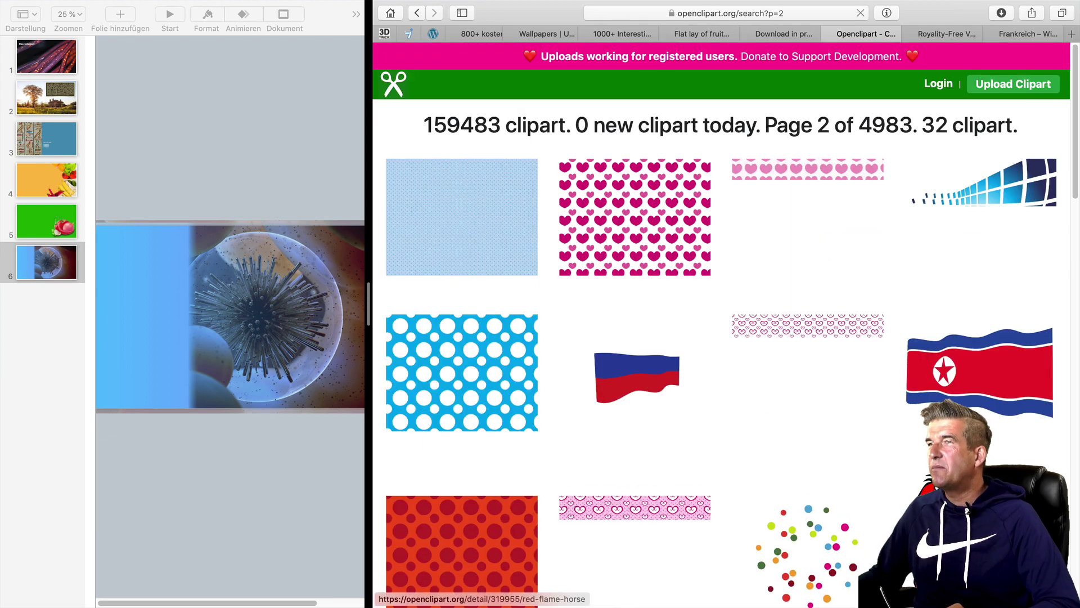
scroll(731, 456, down, 5)
scroll(730, 448, down, 3)
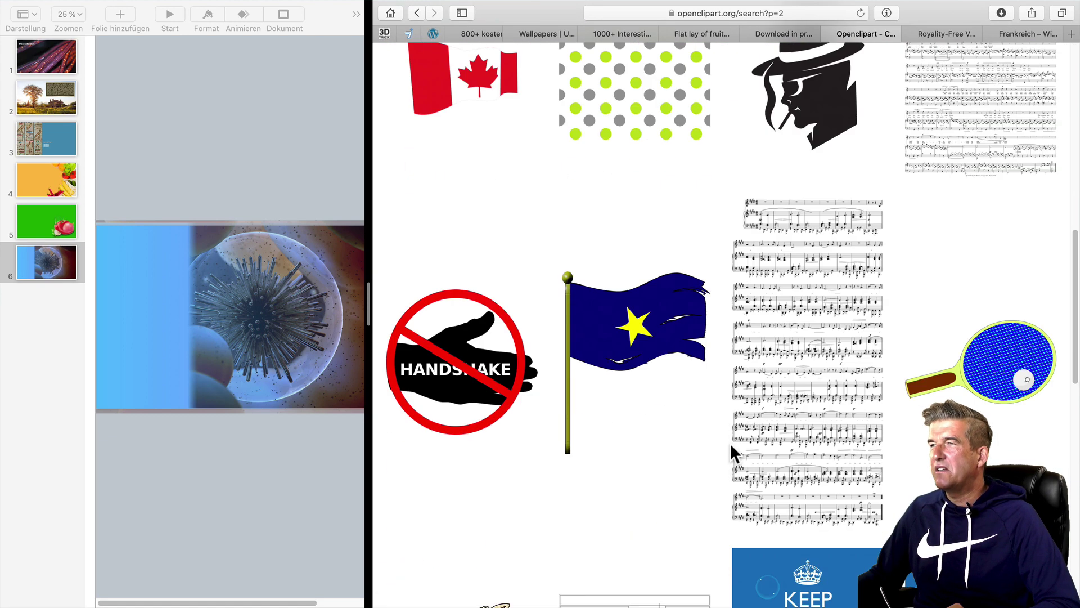
scroll(731, 449, down, 6)
scroll(731, 444, down, 4)
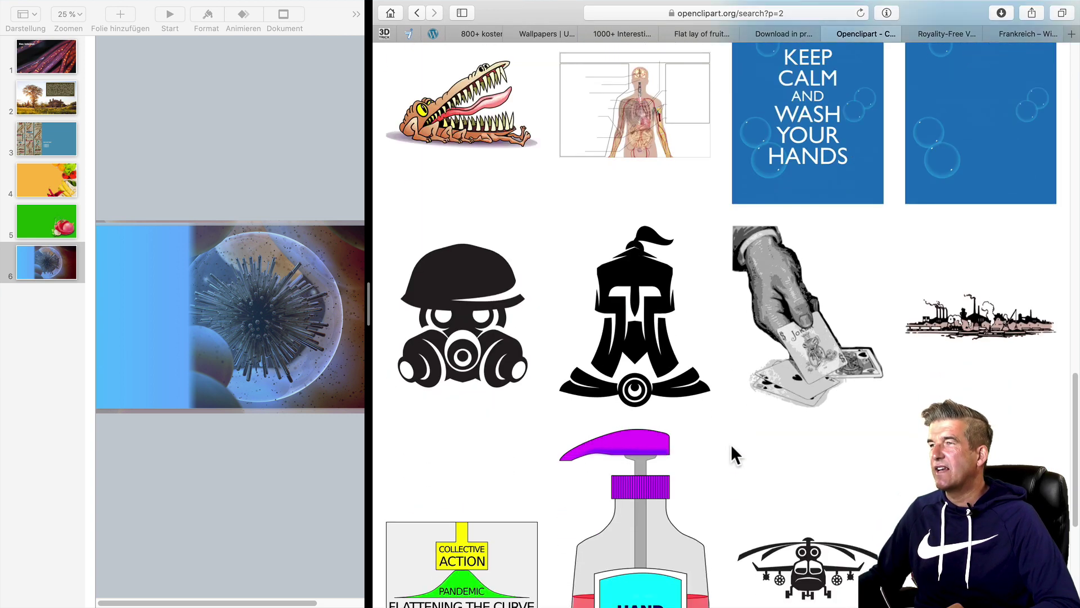
click(784, 483)
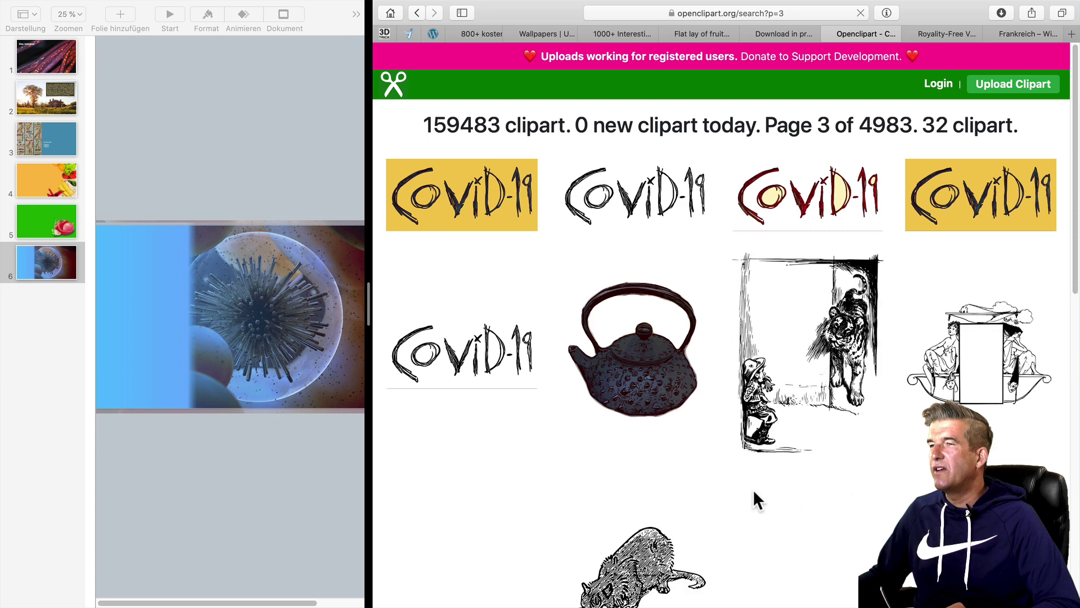
scroll(879, 507, down, 3)
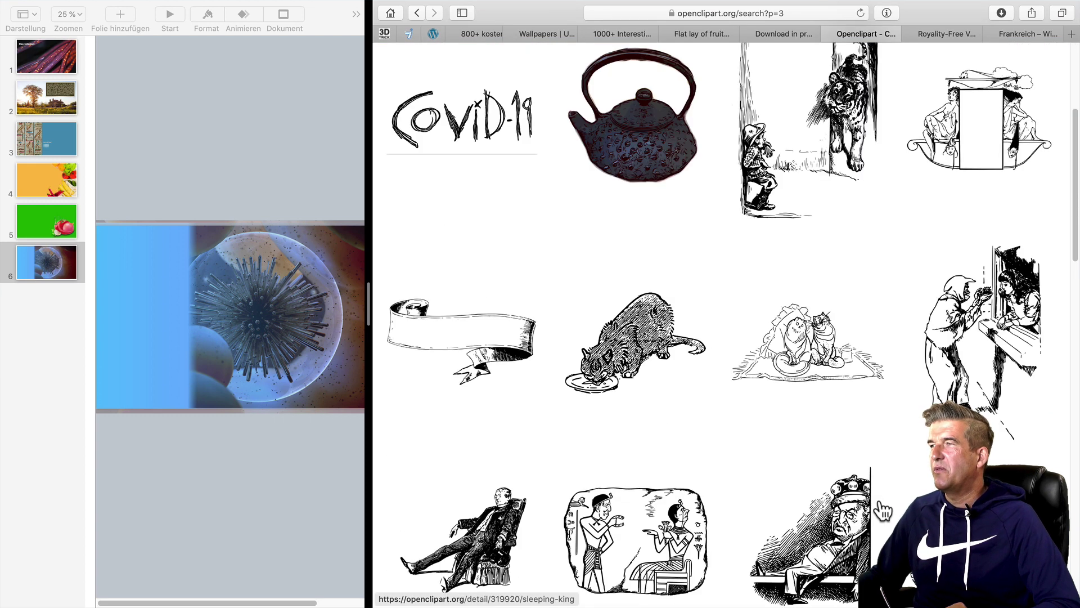
Switch to Keynote and add a blank slide (Leer) after slide 6.
click(23, 349)
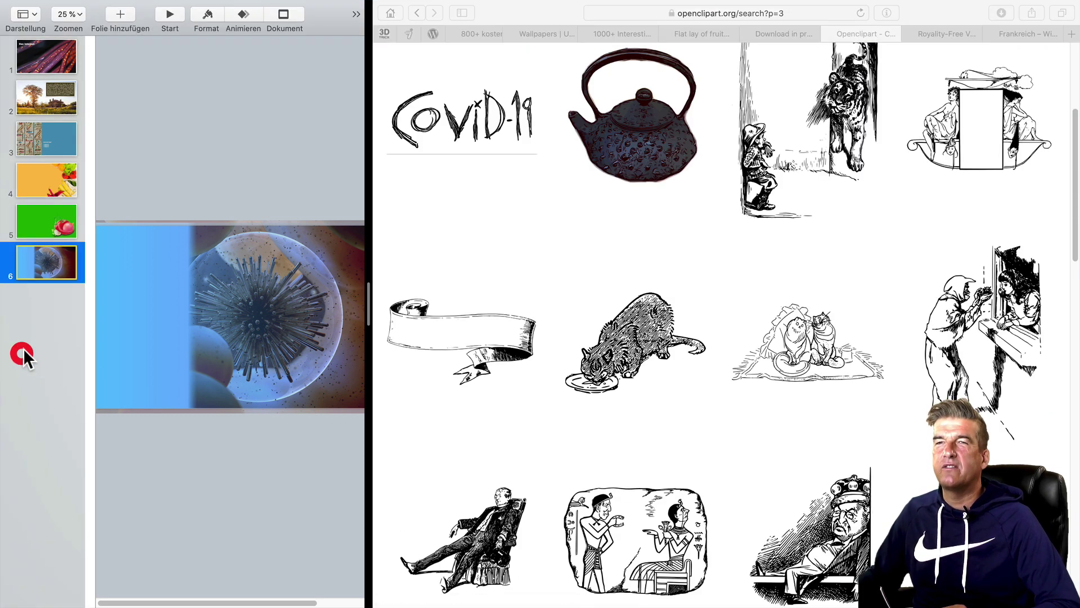
click(119, 15)
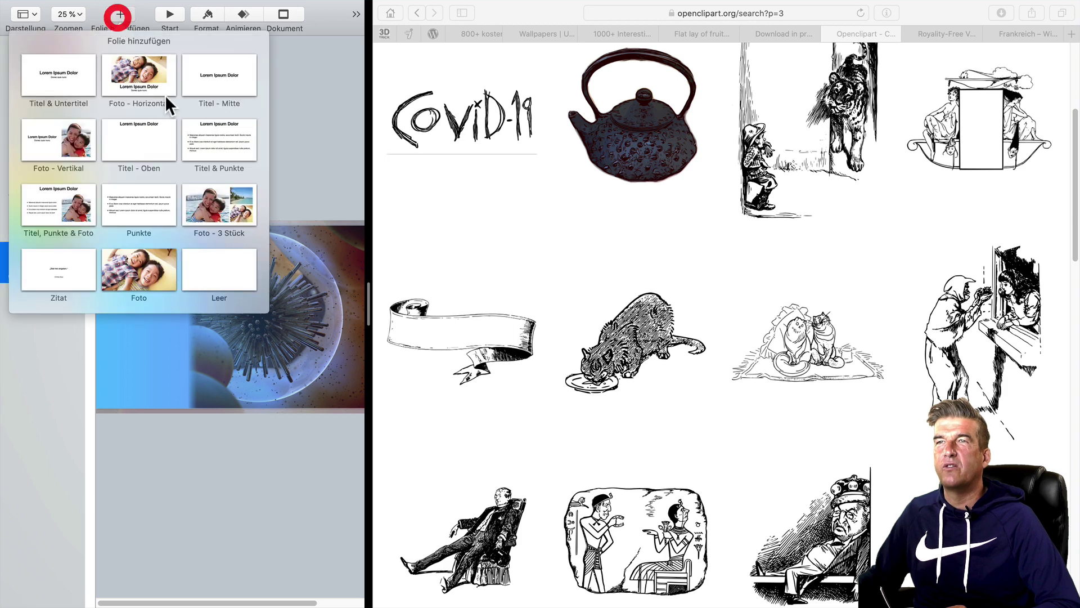
click(191, 254)
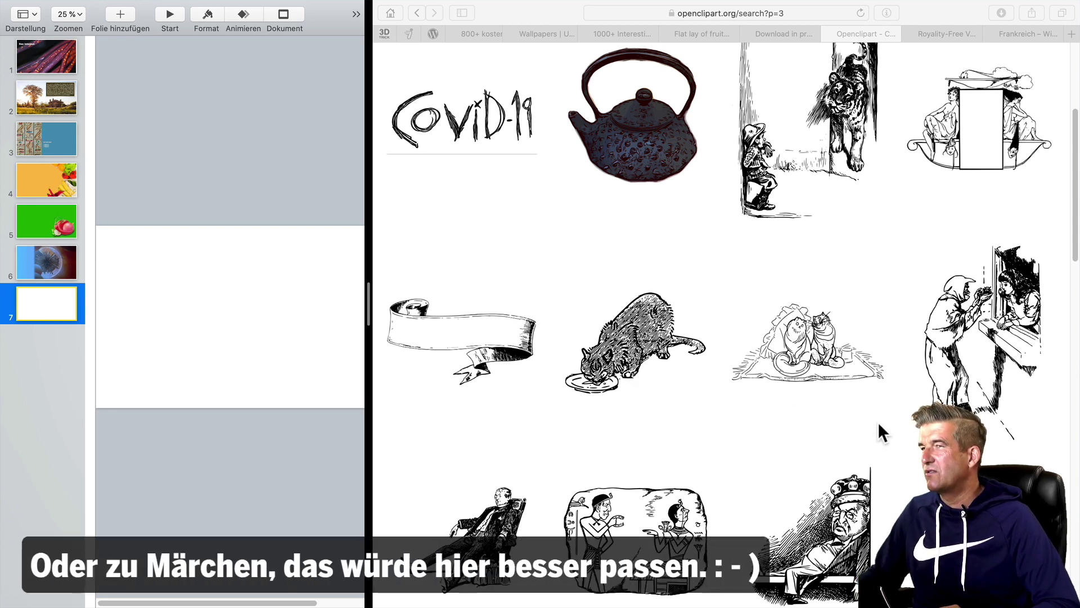
Open the "Snow White and a Witch" clipart on Openclipart and insert its preview image into the blank slide 7.
click(966, 353)
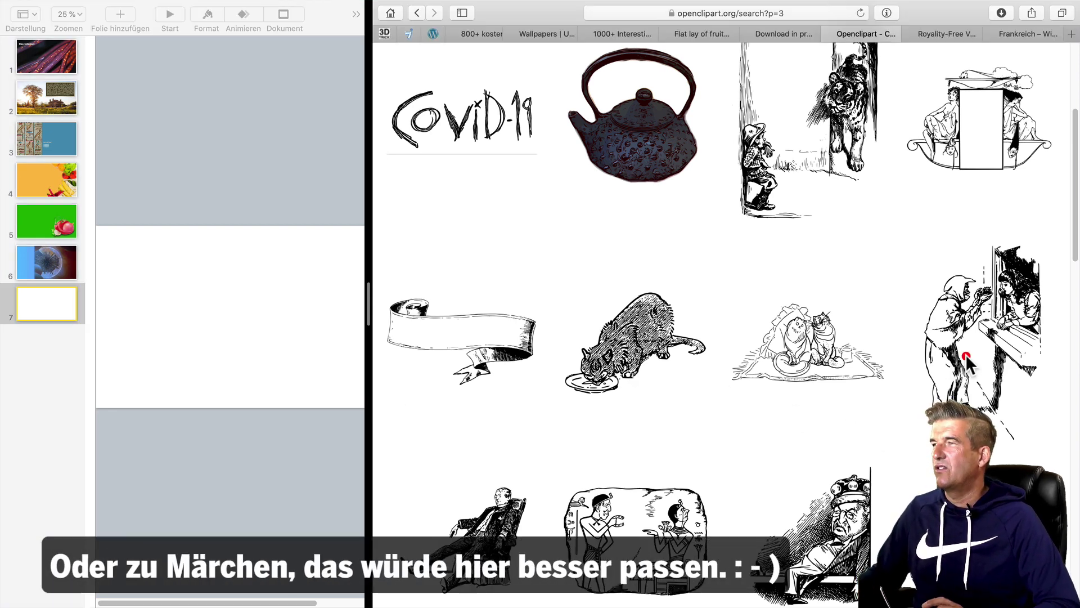
click(966, 354)
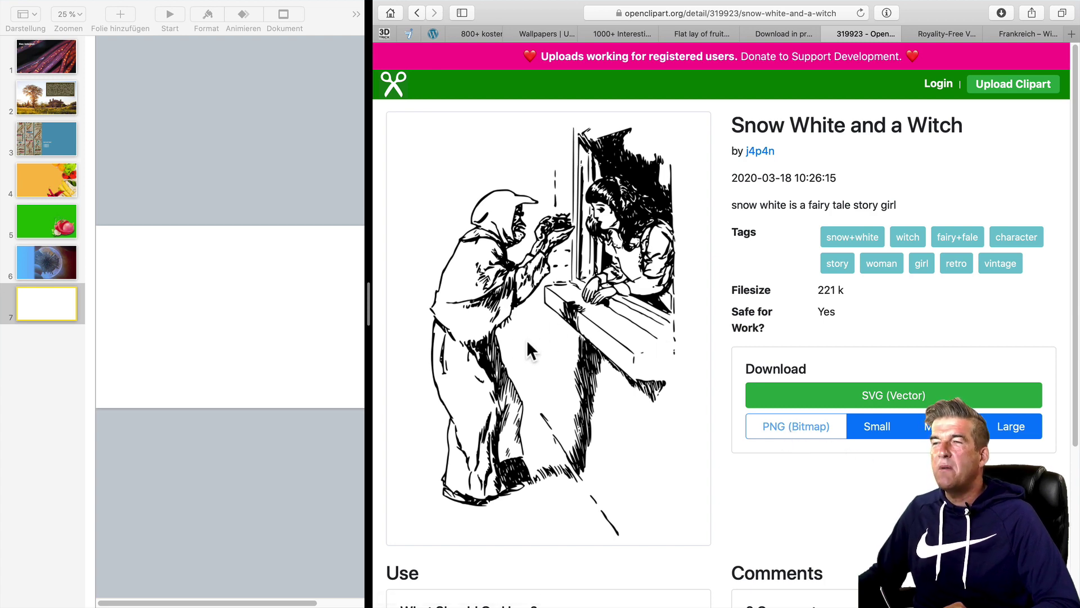
drag(532, 332, 227, 300)
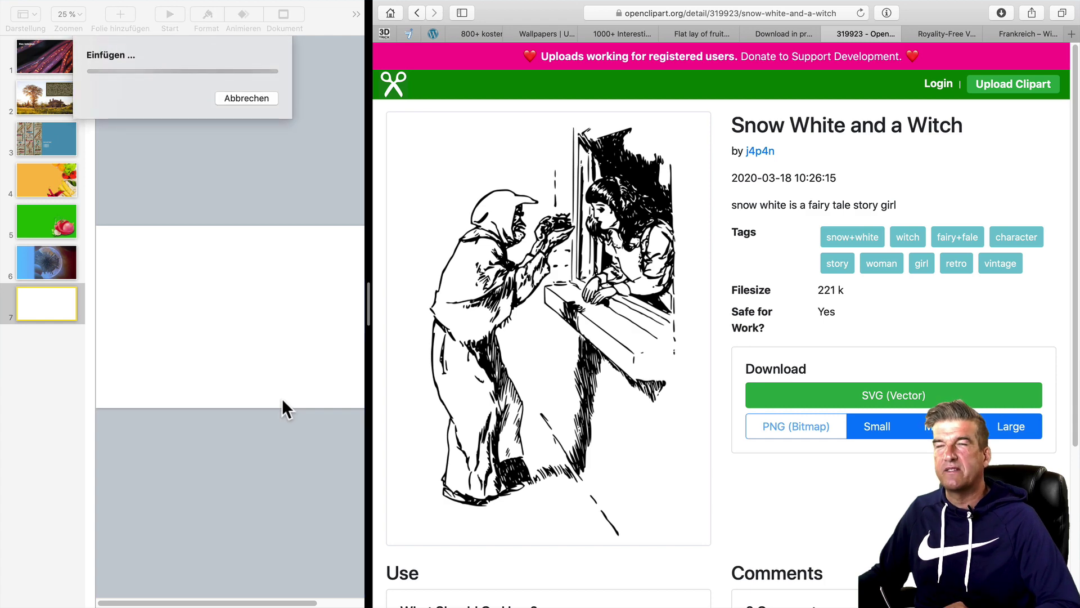